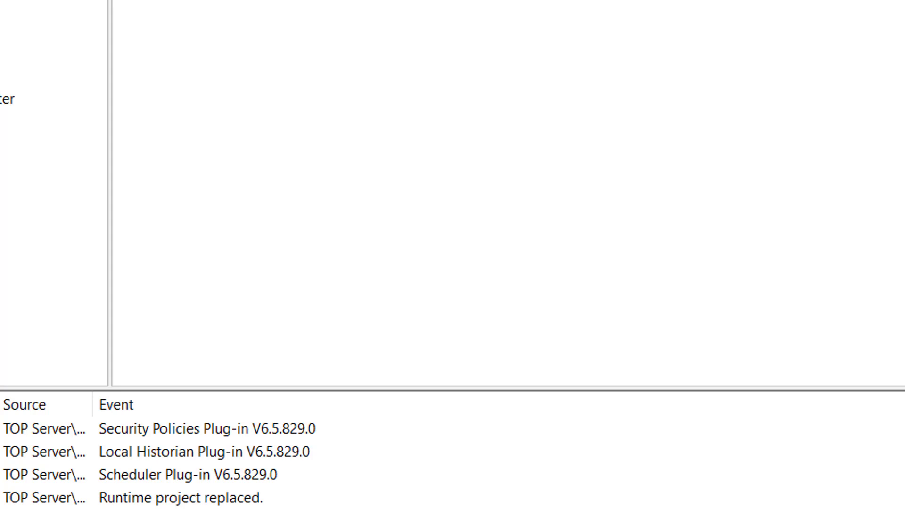
Step: Add a new poll group under EFM Exporter, shown as PollGroup polling every 1 hour
key("alt+v")
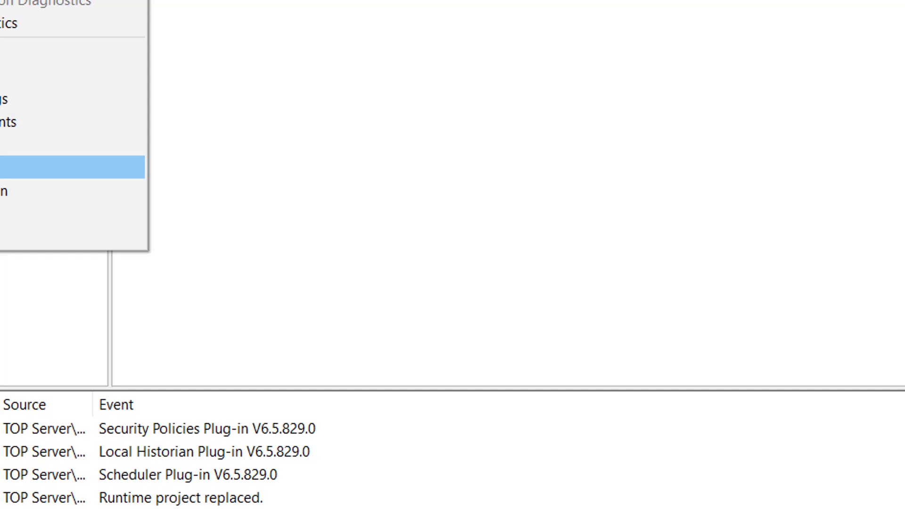
left_click(6, 194)
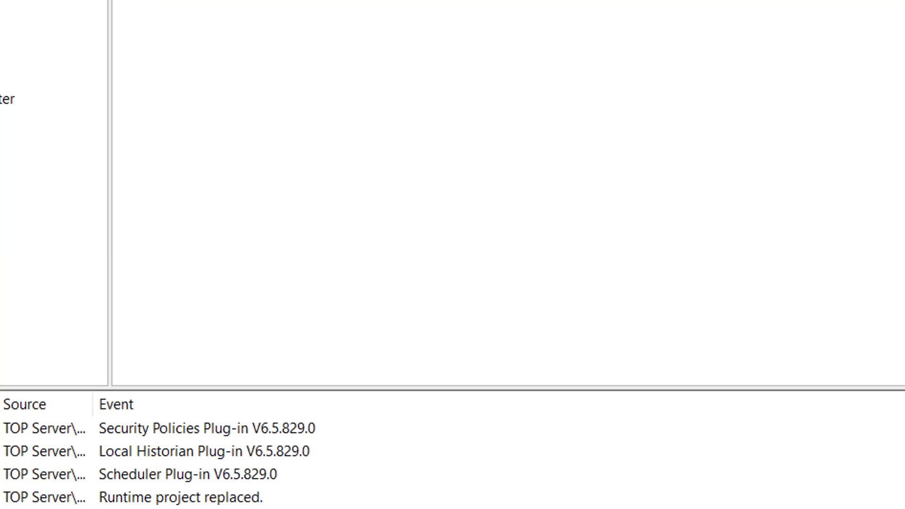
left_click(4, 157)
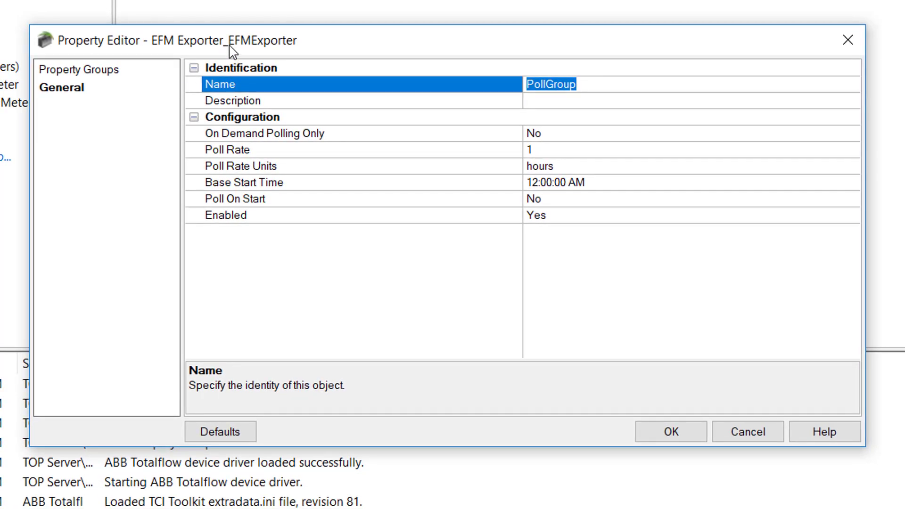
left_click_drag(231, 51, 216, 44)
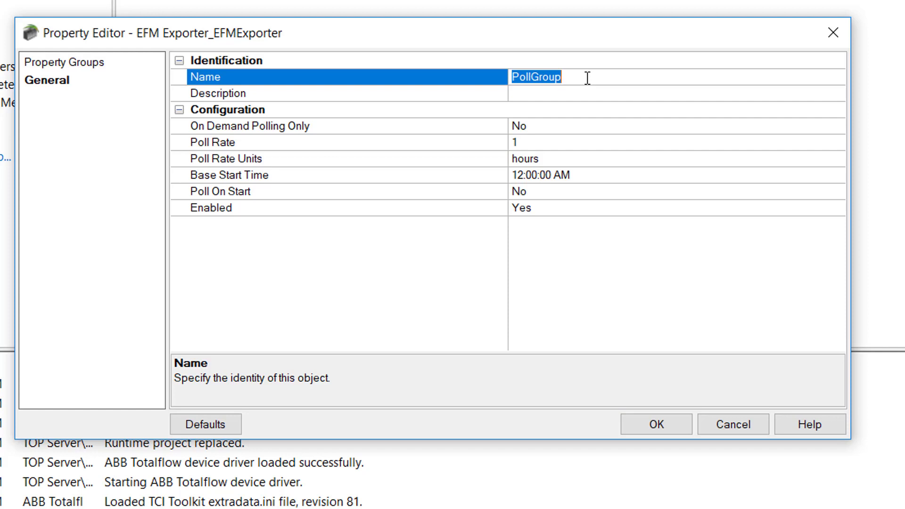
Step: Rename the poll group to DailyEFM, keeping On Demand Polling Only at No
type("DailyEFM")
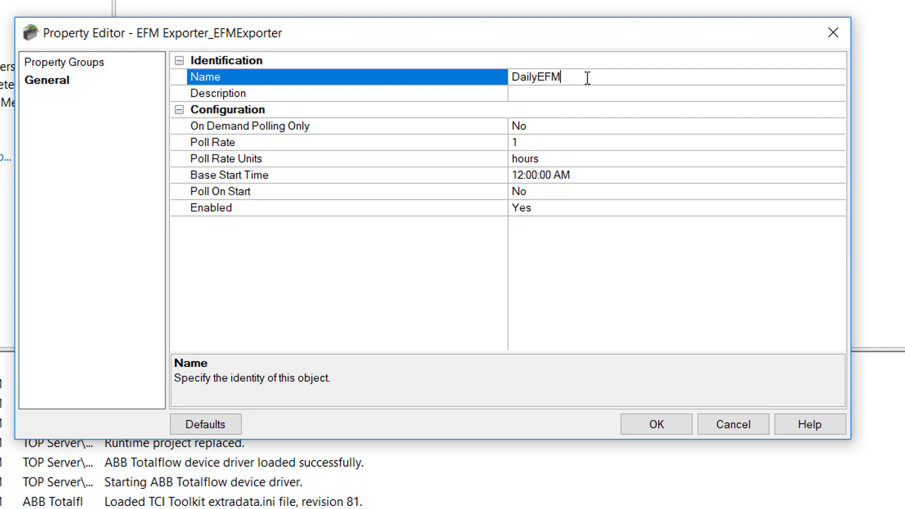
left_click(553, 98)
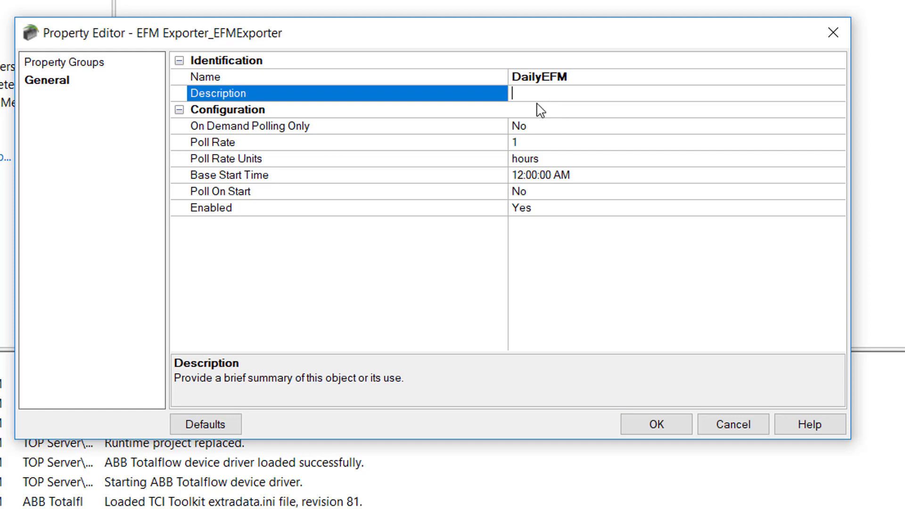
left_click(437, 129)
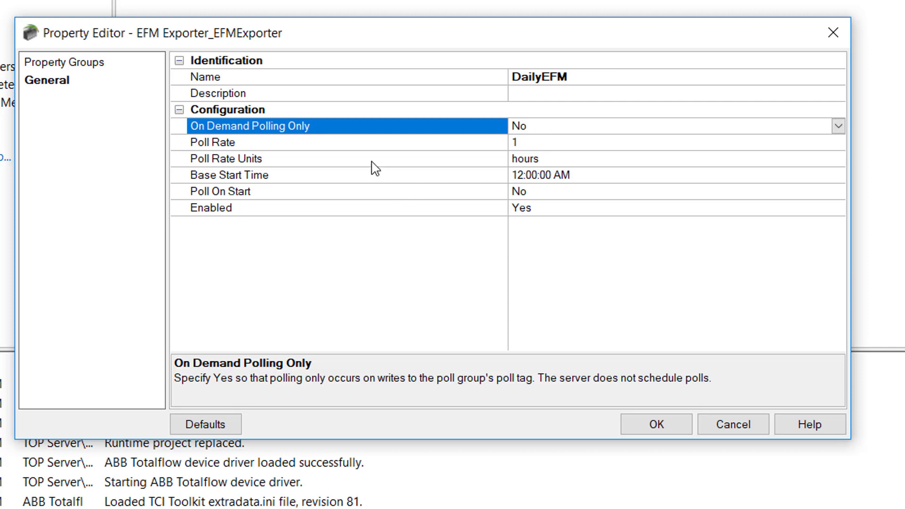
left_click(373, 144)
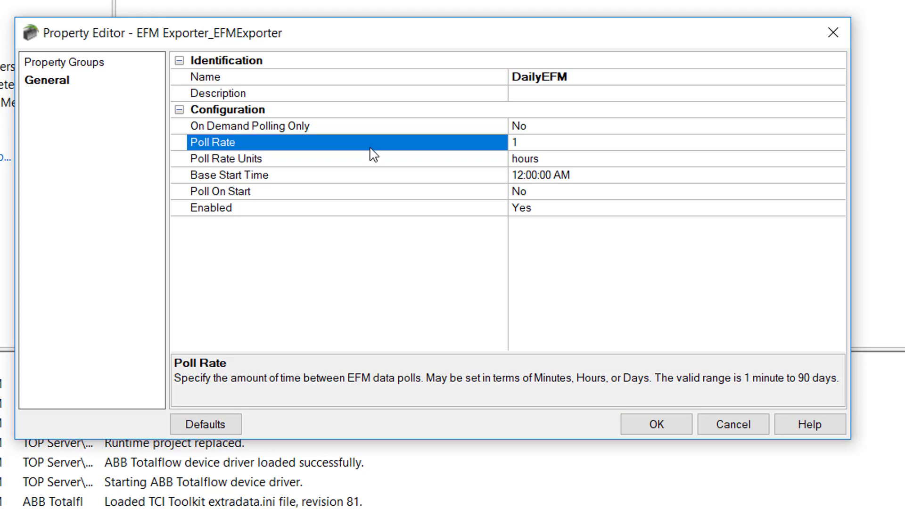
left_click(352, 164)
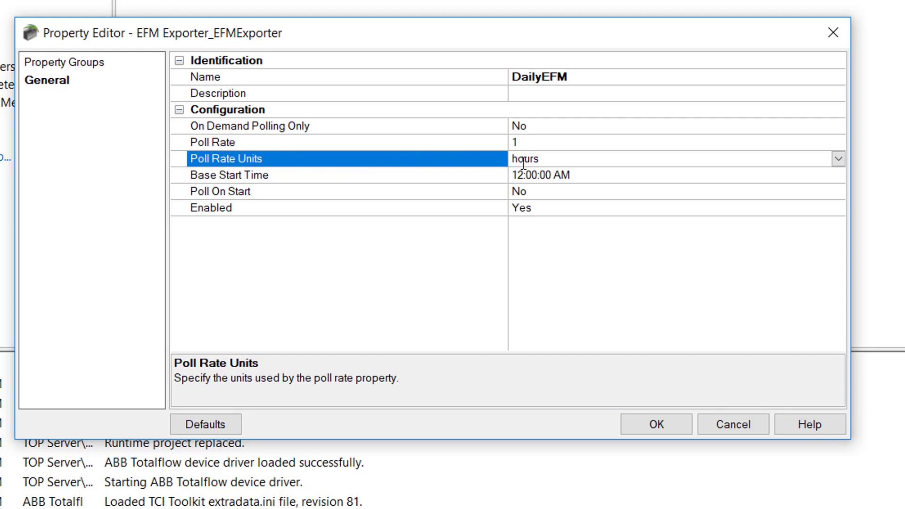
left_click(838, 160)
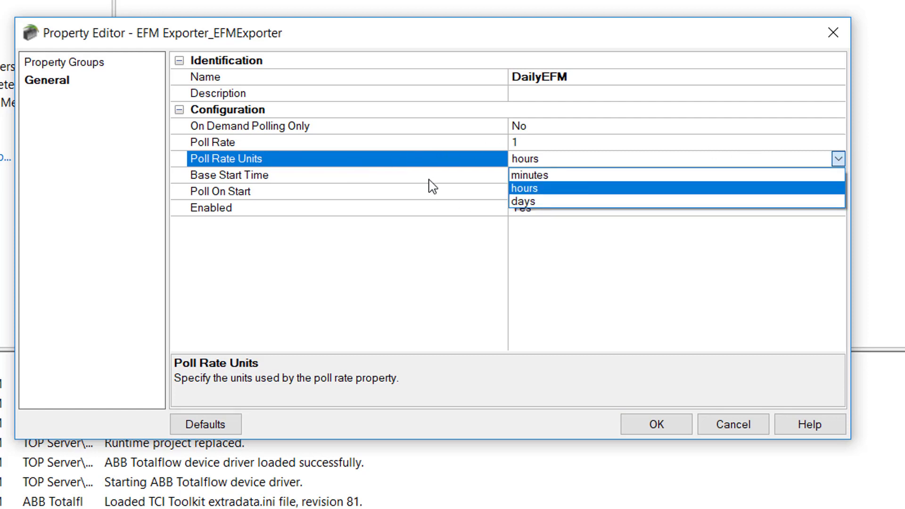
left_click(433, 165)
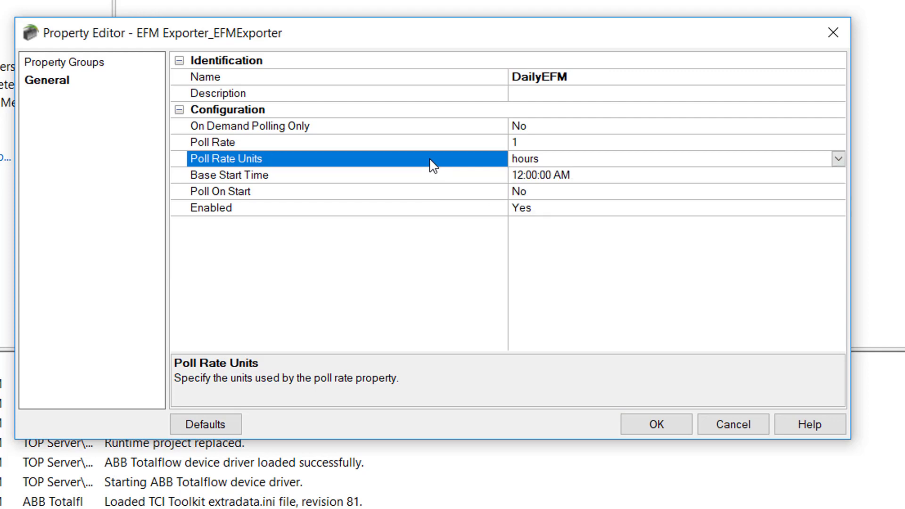
left_click(358, 185)
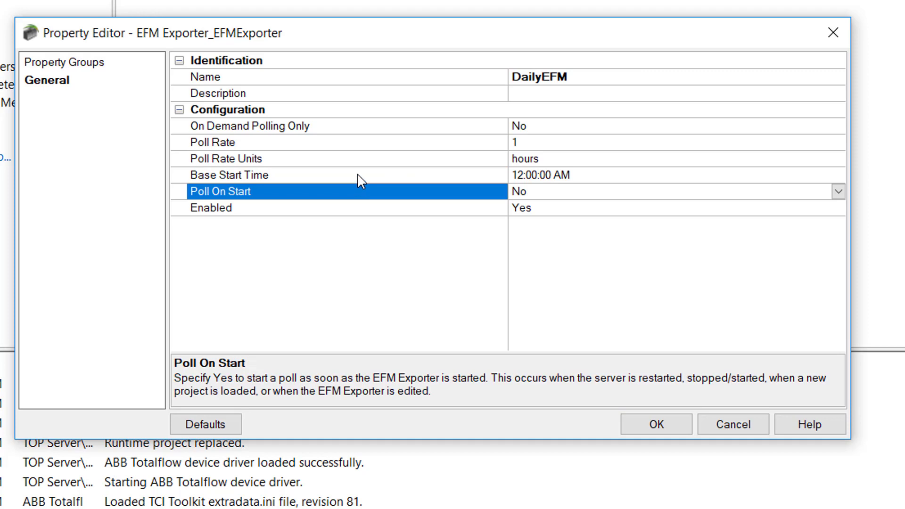
left_click(359, 176)
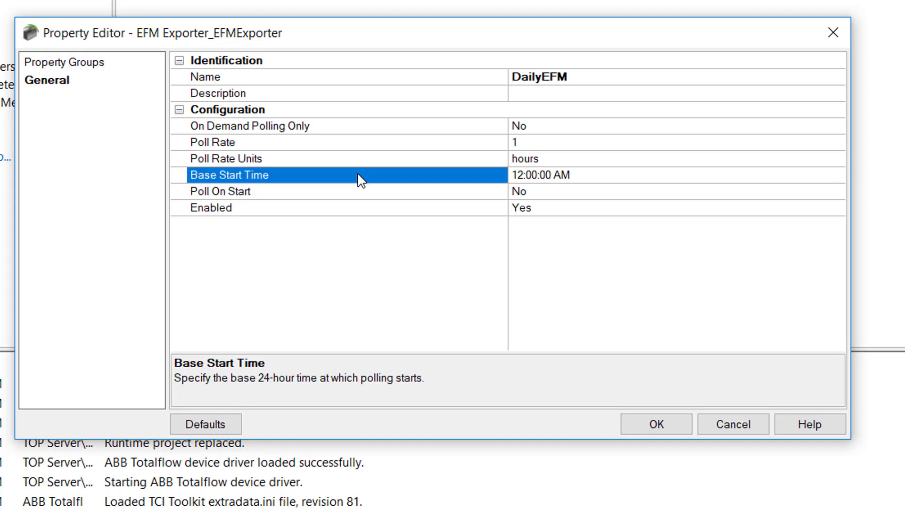
left_click(319, 146)
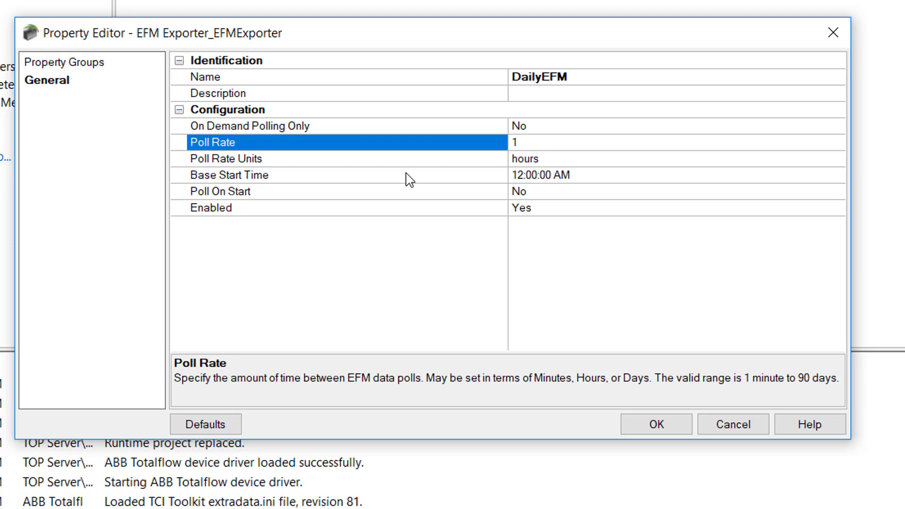
Step: Keep the default Poll On Start and Enabled settings and save the DailyEFM poll group
left_click(321, 198)
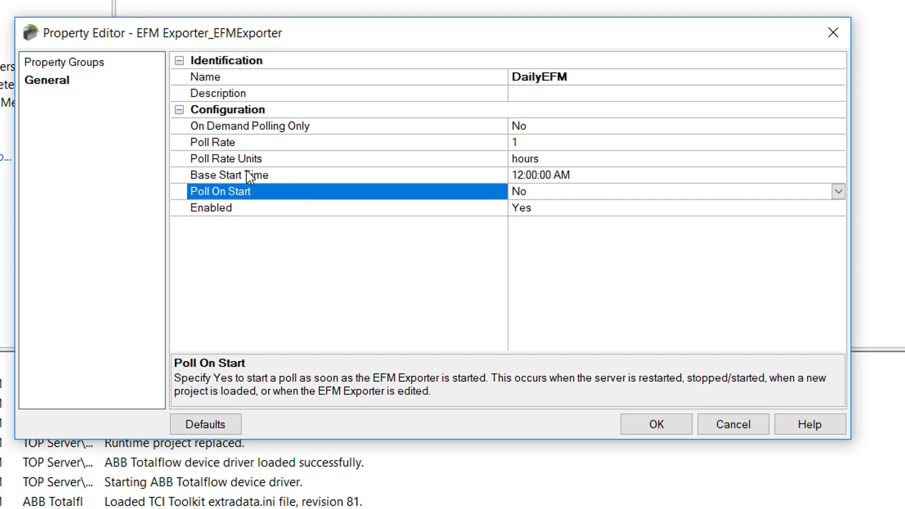
left_click(266, 226)
left_click(270, 218)
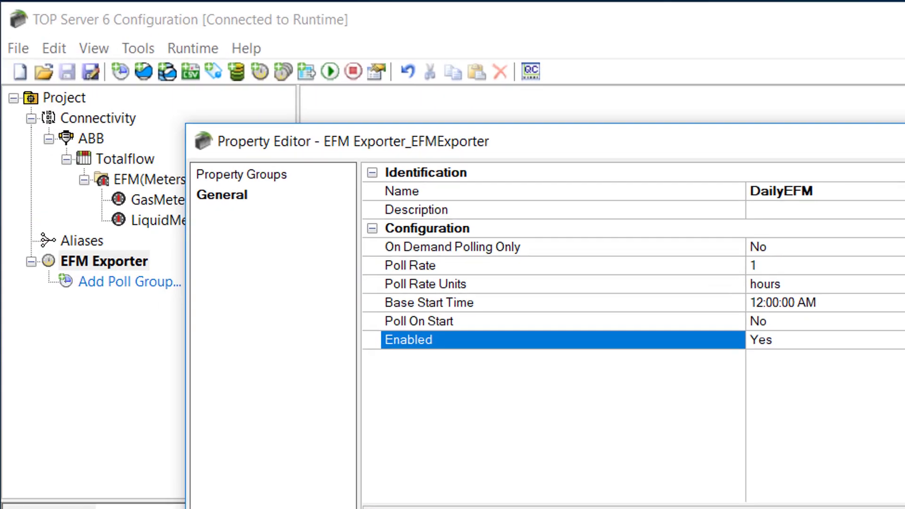
left_click(651, 441)
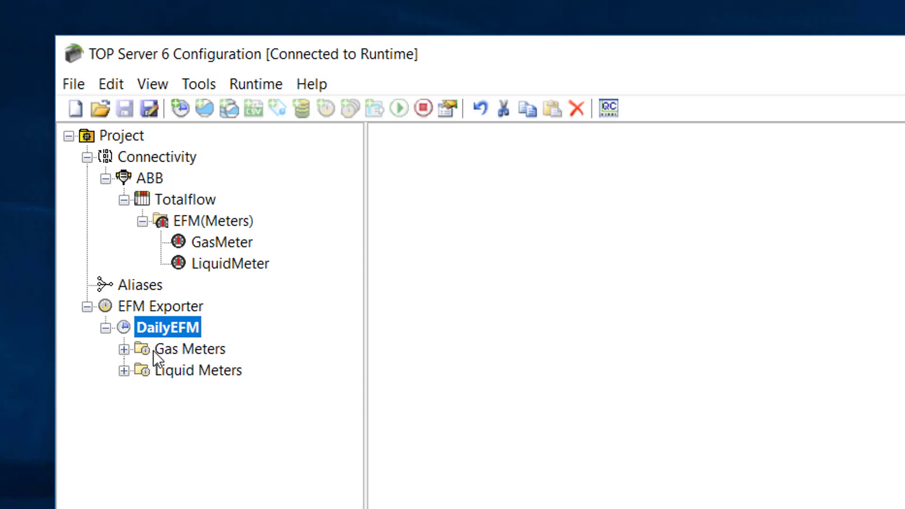
Step: Choose New Meter for the DailyEFM Gas Meters folder
right_click(177, 347)
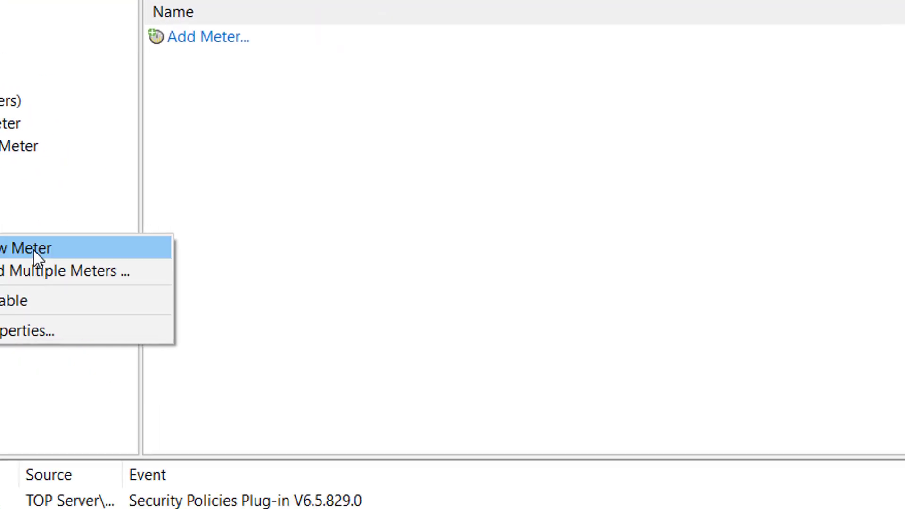
left_click(255, 359)
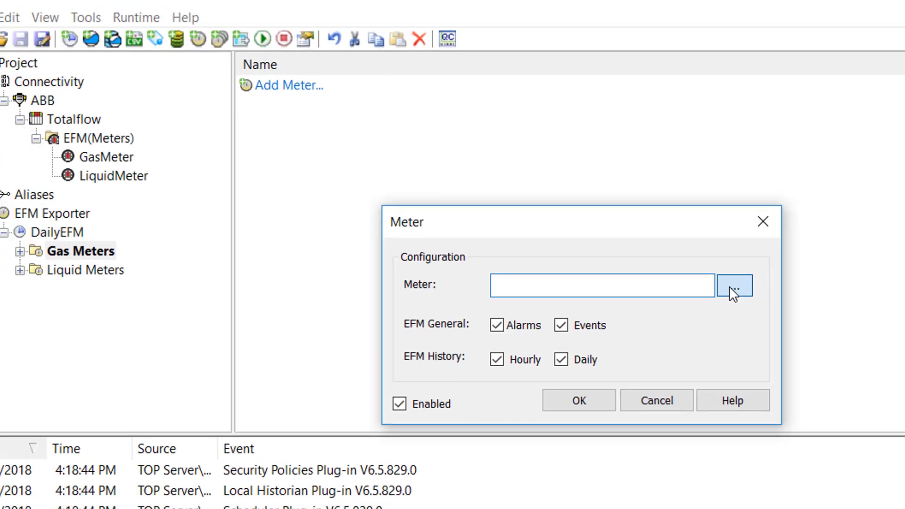
Step: Assign the Totalflow GasMeter as the Gas Meters meter, giving ABB.Totalflow.GasMeter
left_click(631, 214)
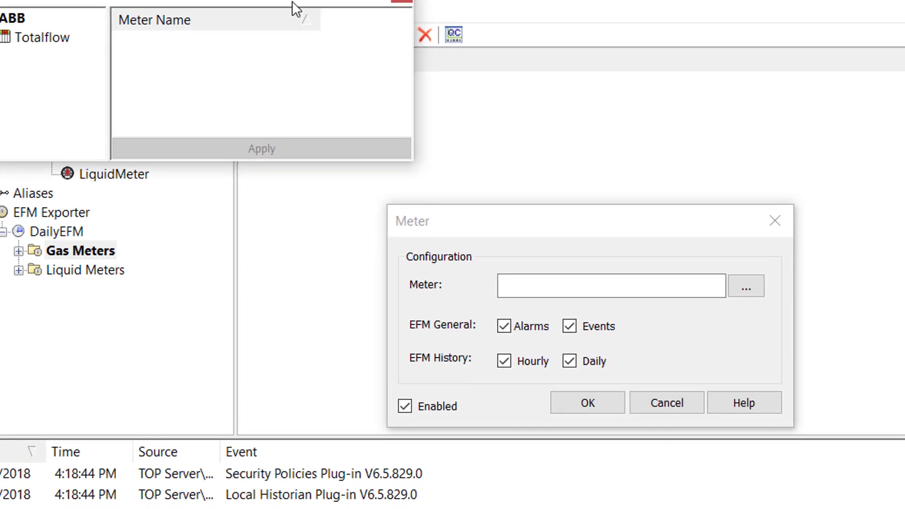
left_click_drag(293, 1, 389, 75)
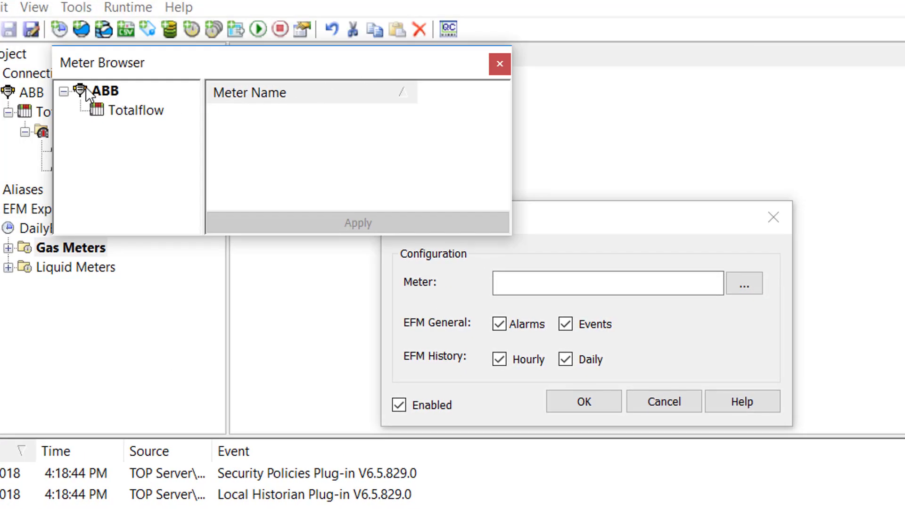
left_click(123, 112)
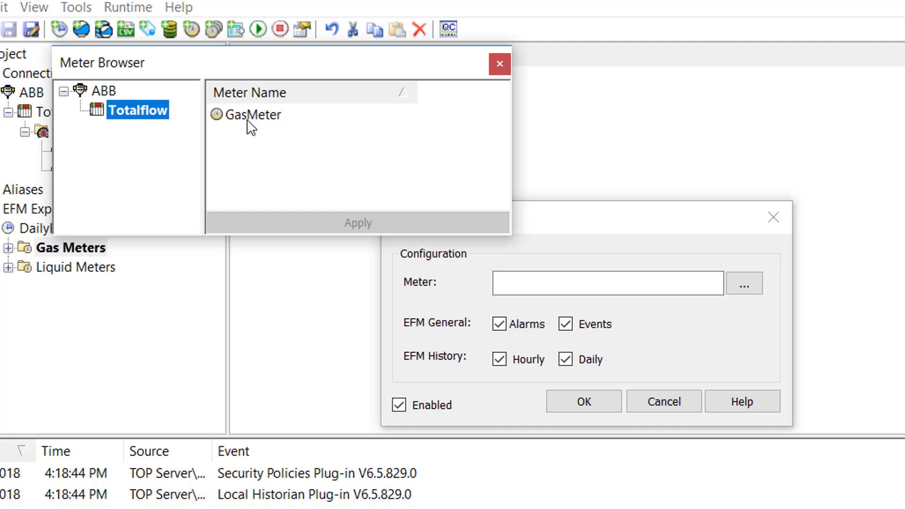
left_click(252, 118)
left_click(370, 221)
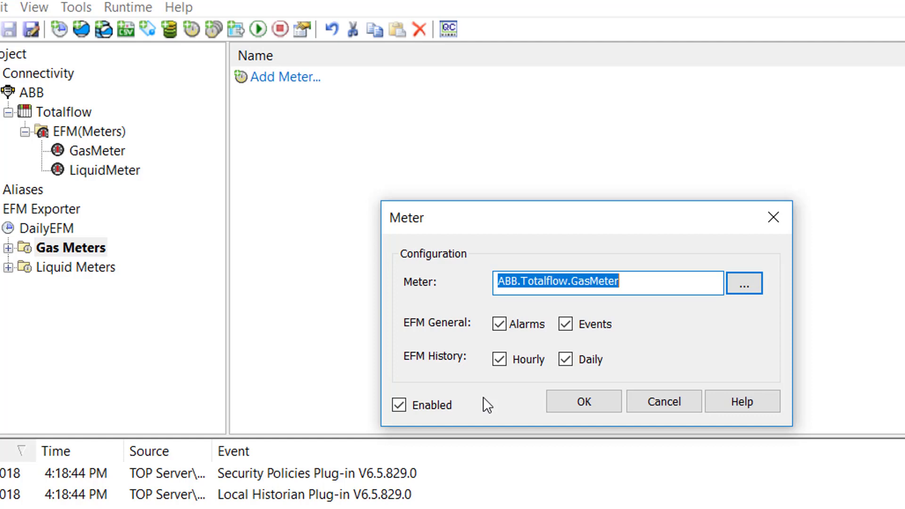
left_click(584, 403)
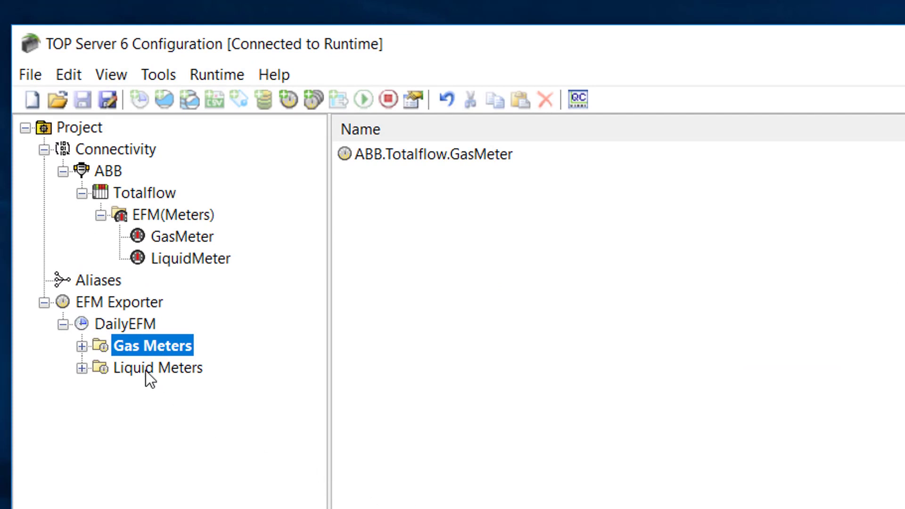
right_click(145, 370)
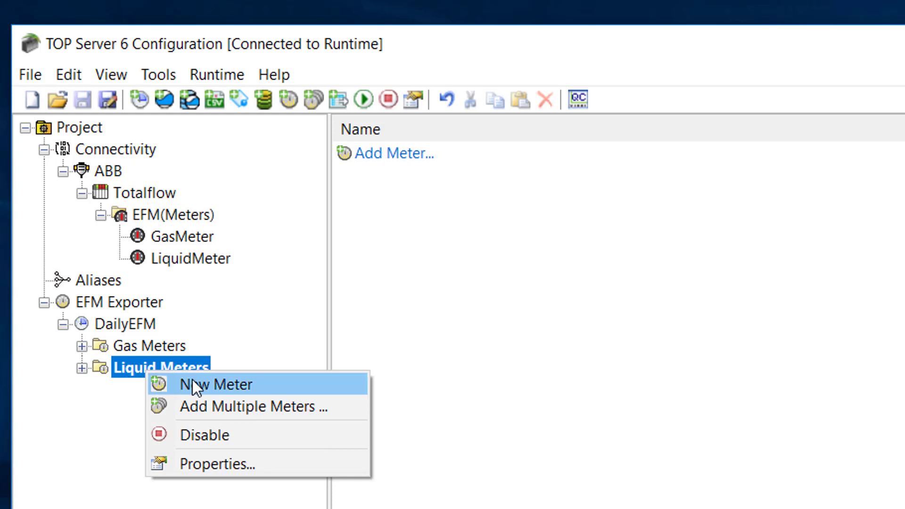
Step: Add ABB.Totalflow.LiquidMeter to Liquid Meters, picking LiquidMeter from the Totalflow device
left_click(193, 385)
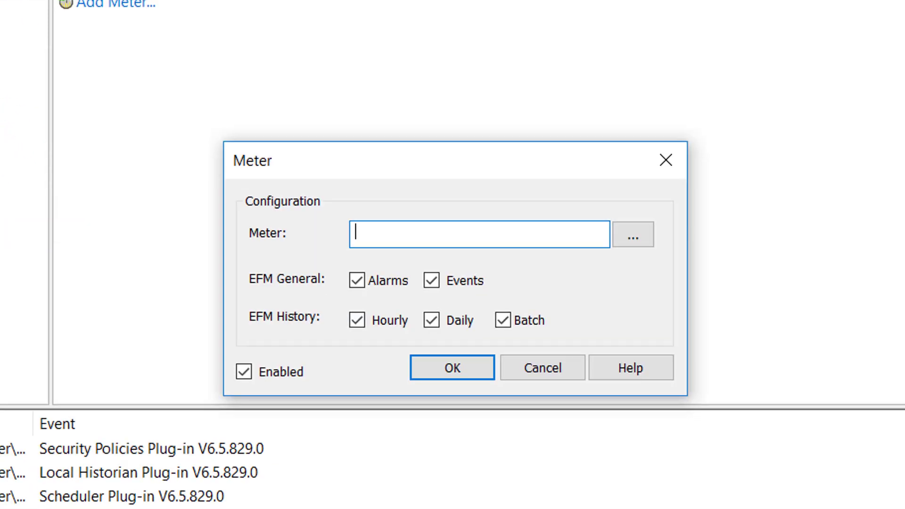
left_click(631, 241)
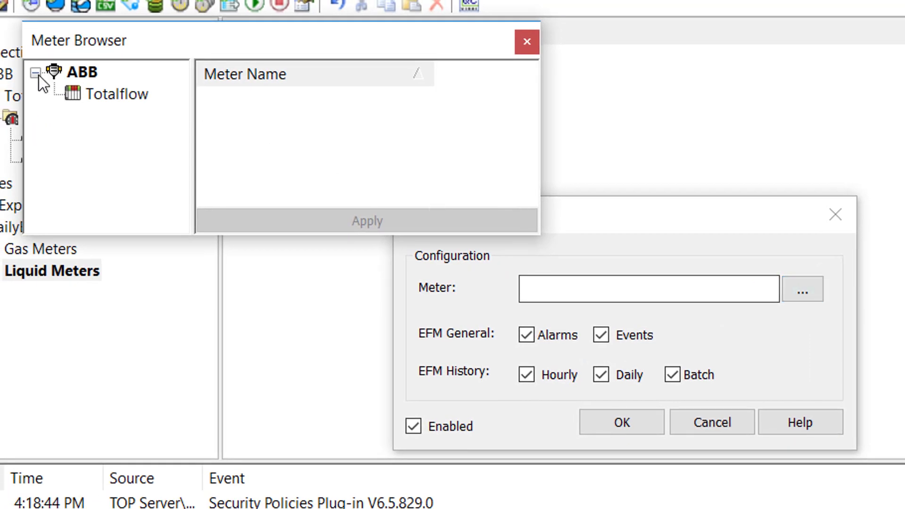
left_click(102, 94)
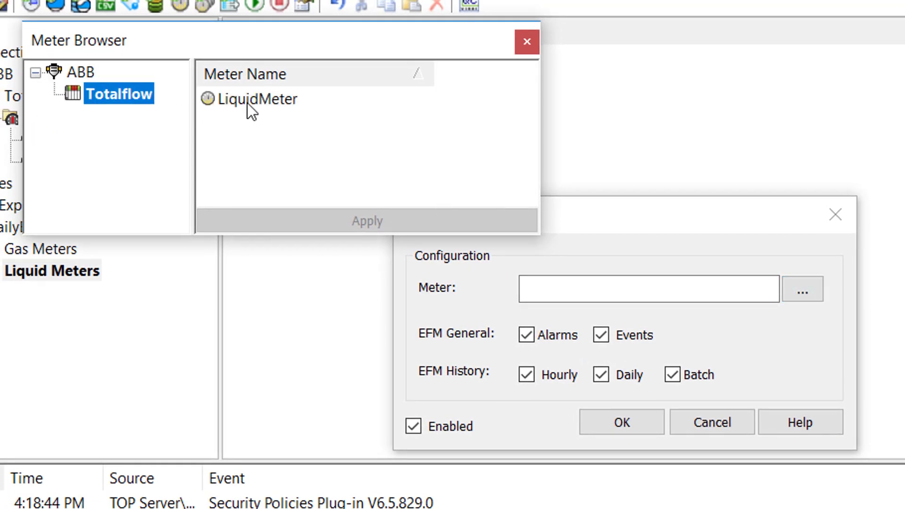
left_click(247, 103)
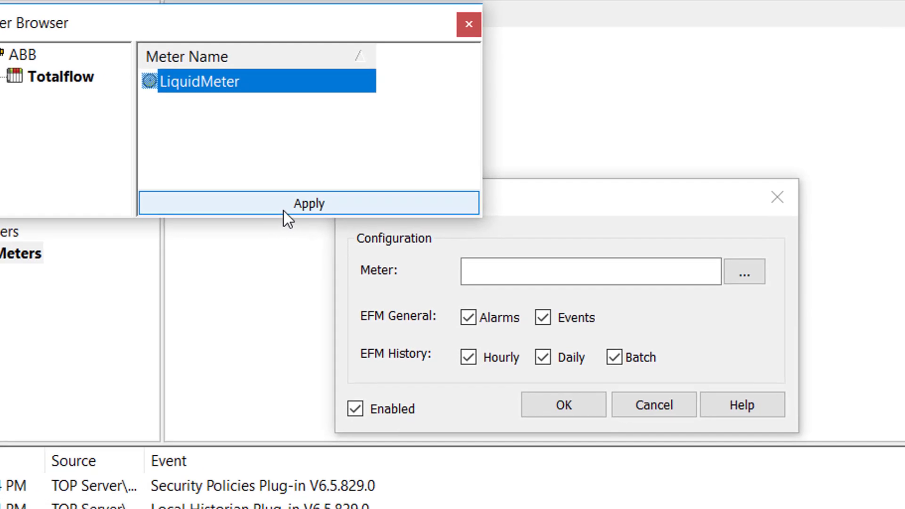
left_click(342, 227)
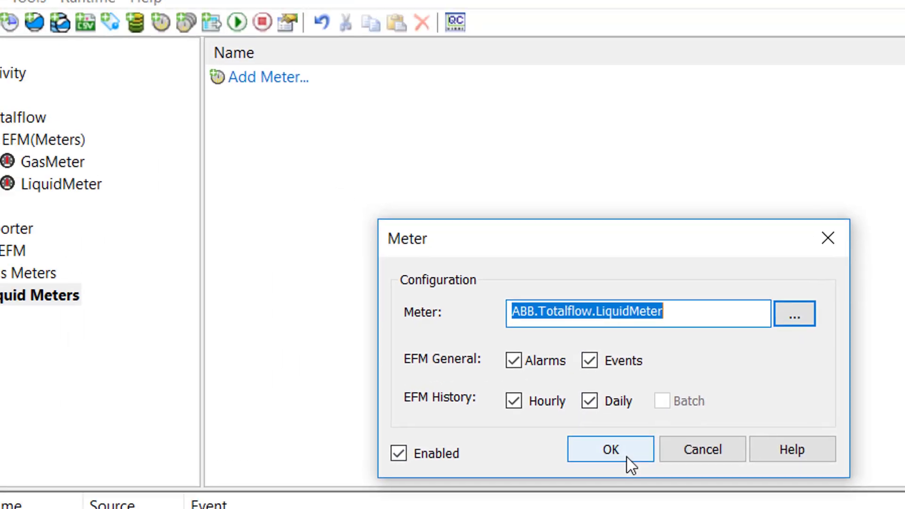
left_click(457, 375)
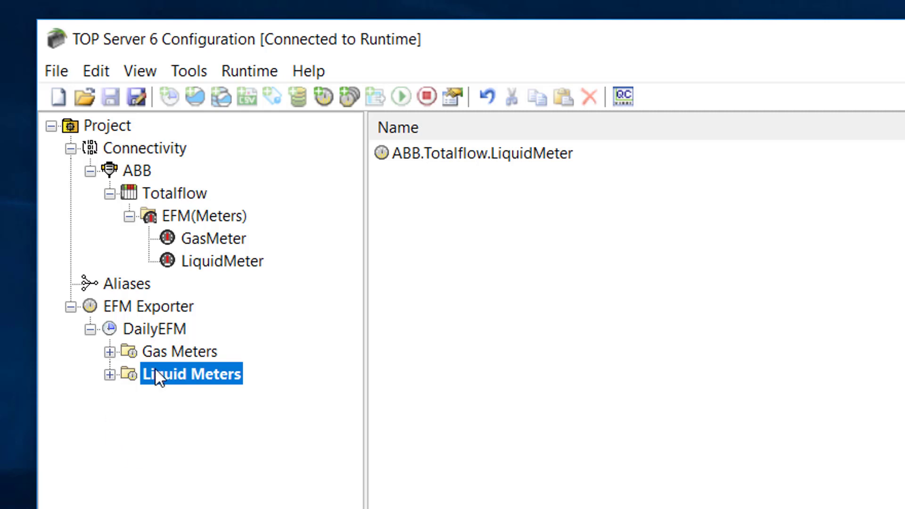
Step: Expand Gas Meters and Liquid Meters to reveal their Exporters folders
left_click(109, 352)
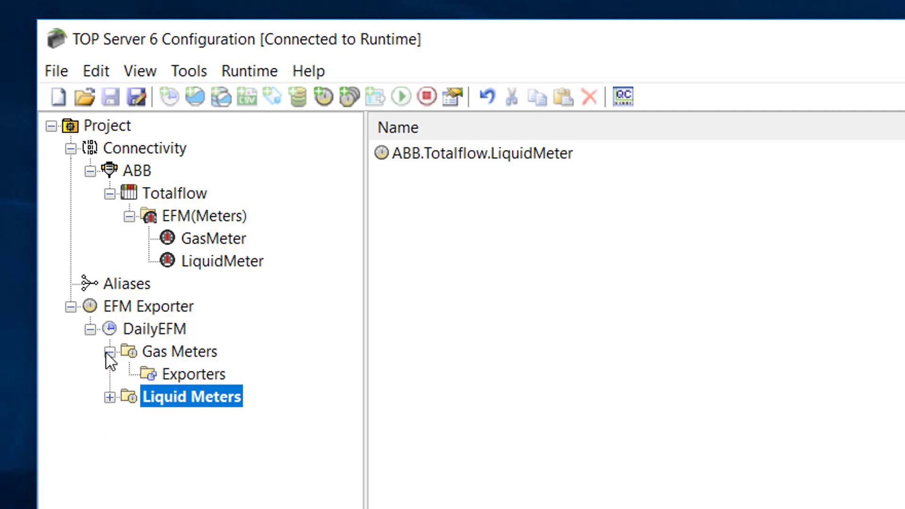
left_click(108, 398)
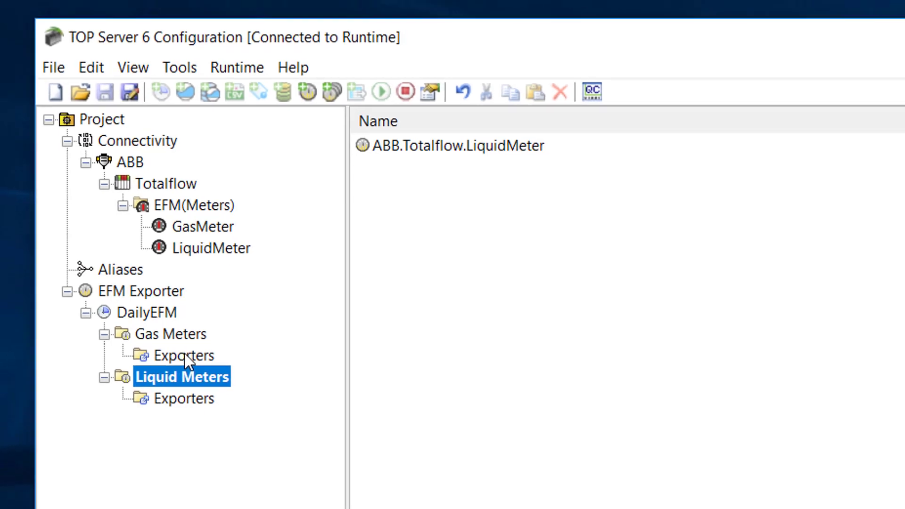
Step: Add a new Flow-Cal exporter to the Gas Meters Exporters folder
right_click(196, 375)
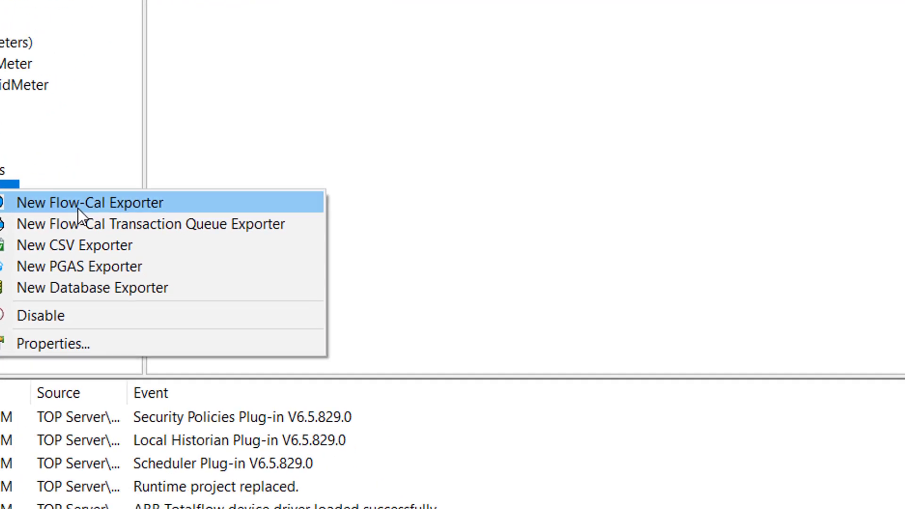
left_click(280, 202)
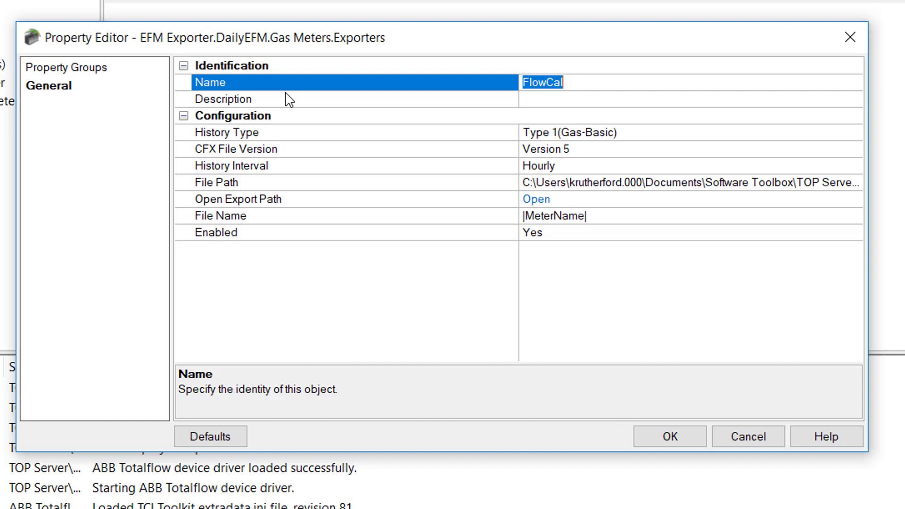
Step: Change the exporter name from FlowCal to FlowCalHourly
left_click_drag(612, 80, 540, 88)
left_click(586, 87)
type("Hourly")
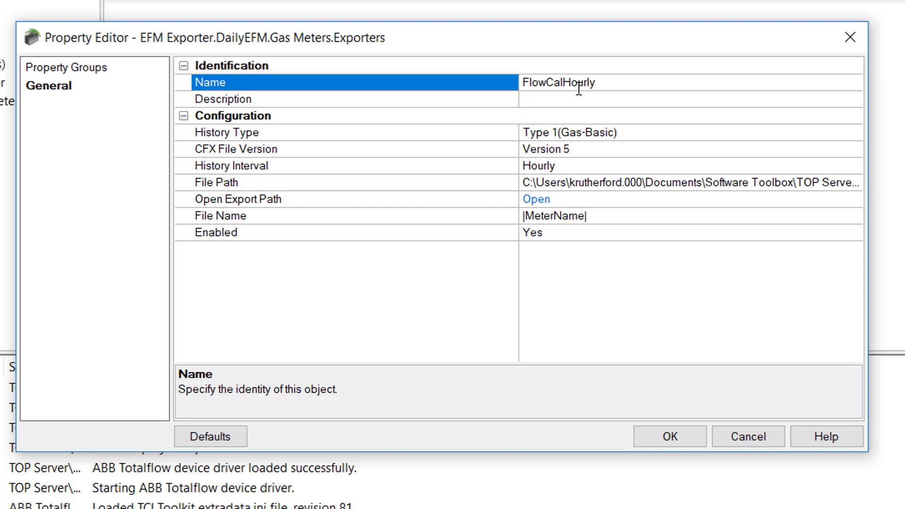
key("Return")
left_click(586, 105)
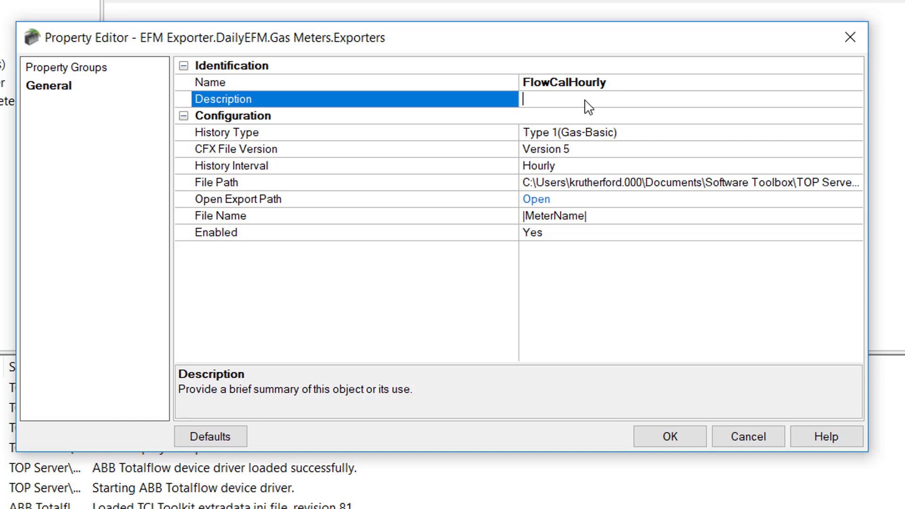
left_click(502, 138)
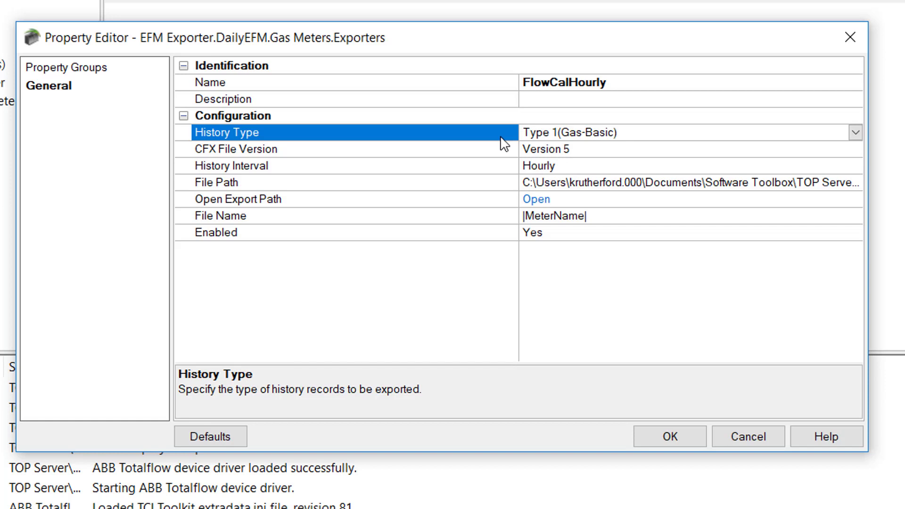
left_click(855, 133)
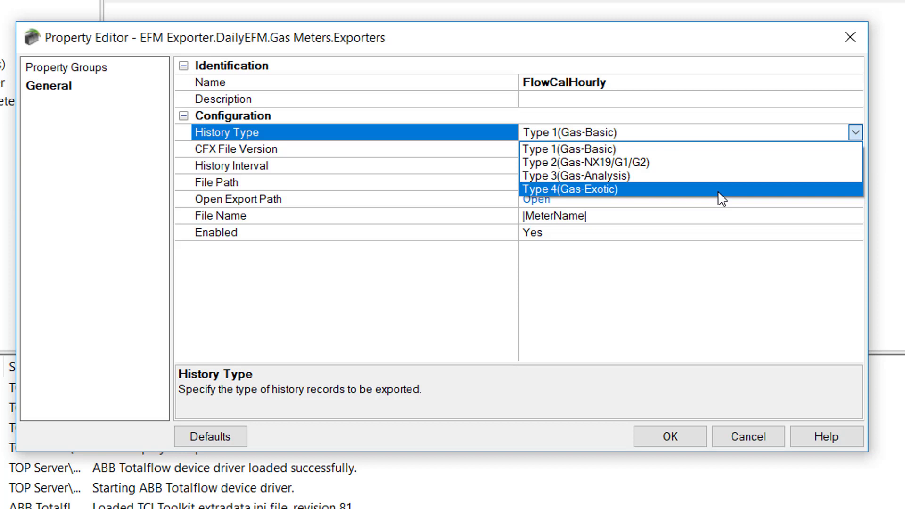
left_click(389, 133)
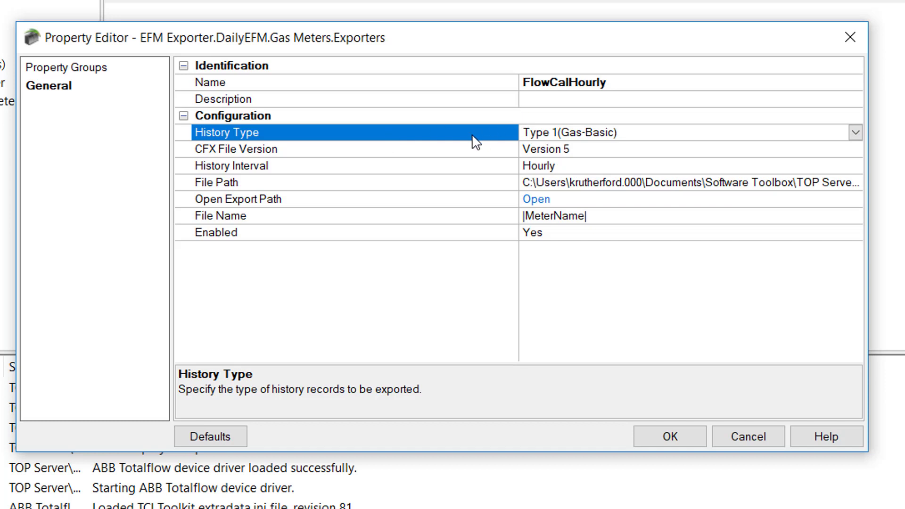
left_click(441, 151)
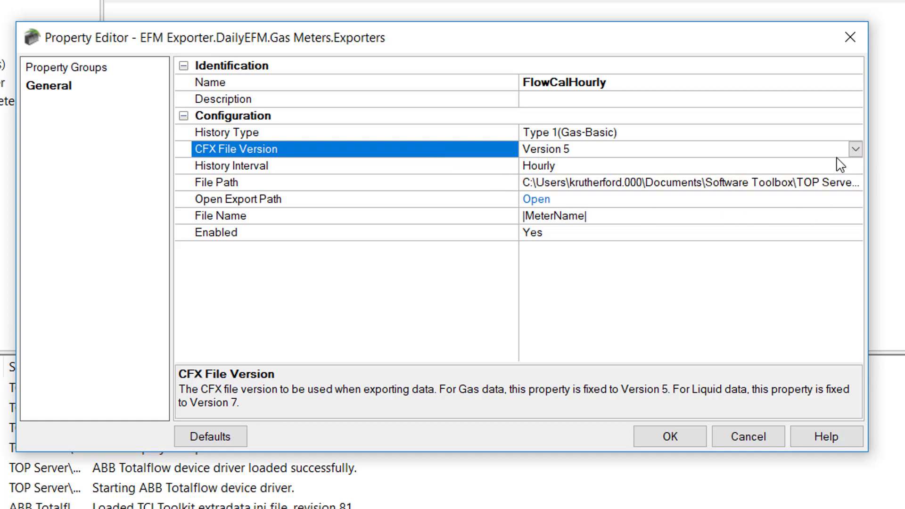
left_click(855, 149)
left_click(856, 149)
left_click(439, 161)
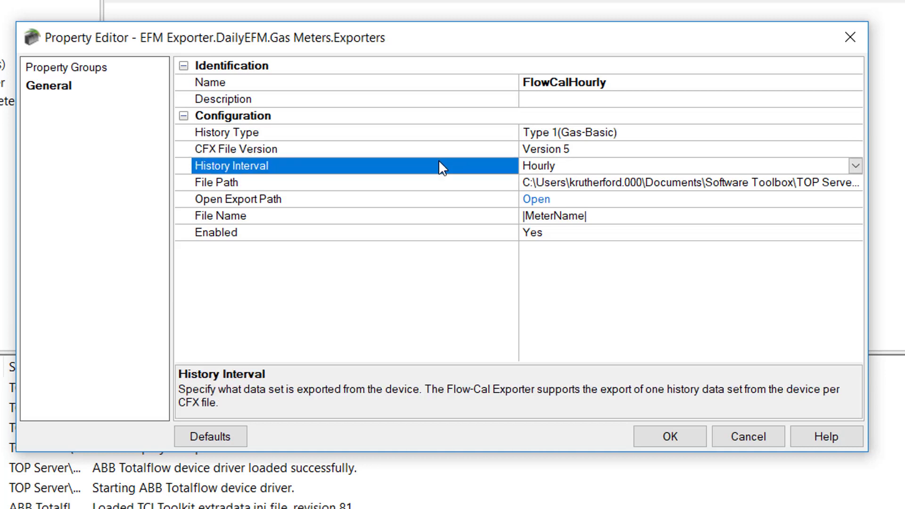
left_click(855, 165)
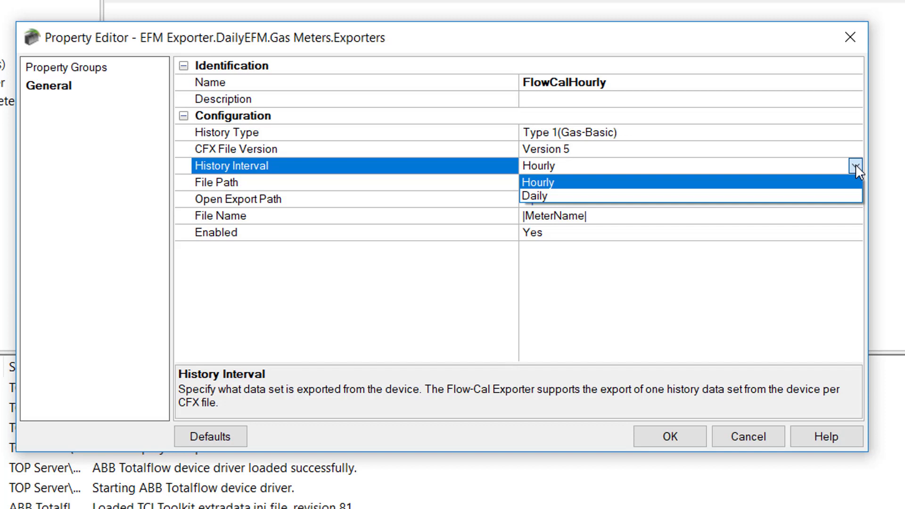
left_click(357, 190)
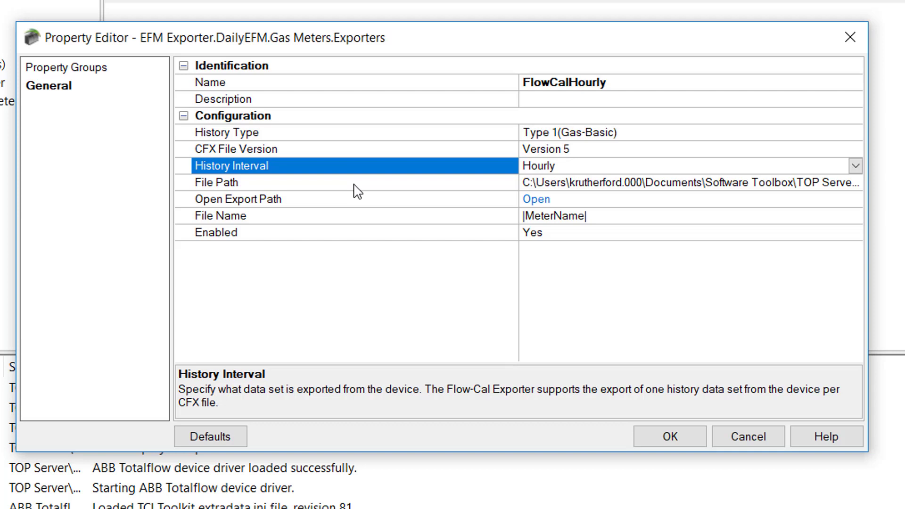
left_click(296, 183)
left_click(279, 200)
left_click(318, 217)
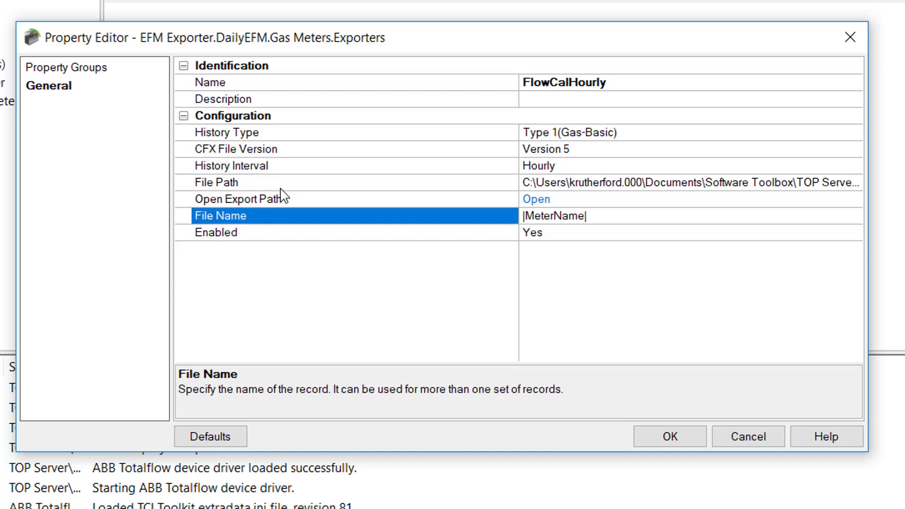
left_click(283, 186)
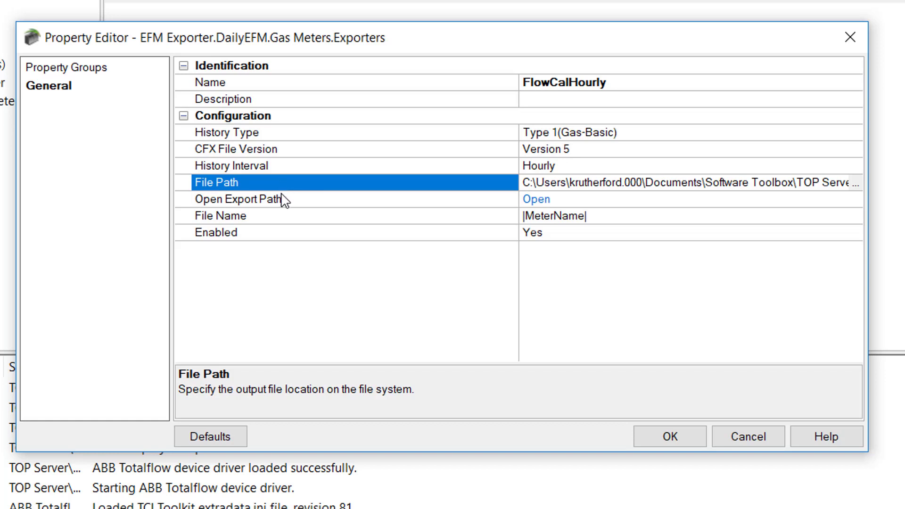
left_click(280, 195)
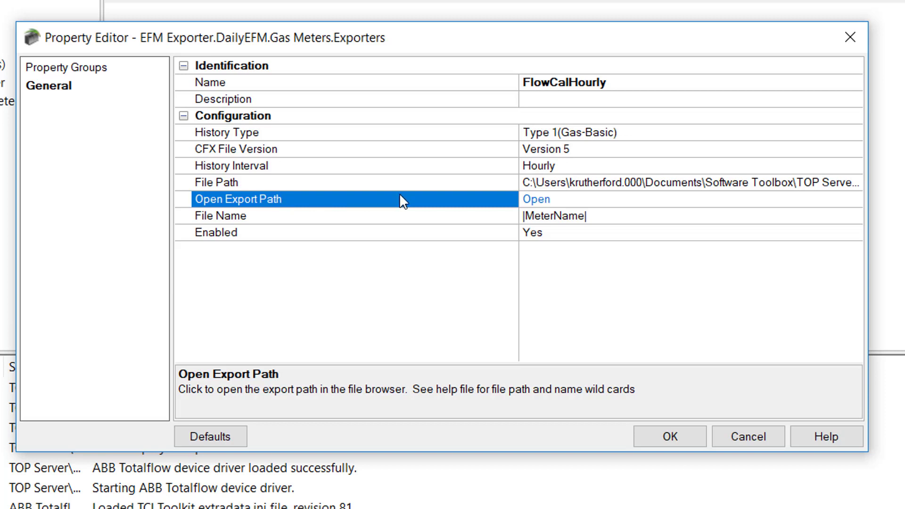
left_click(365, 228)
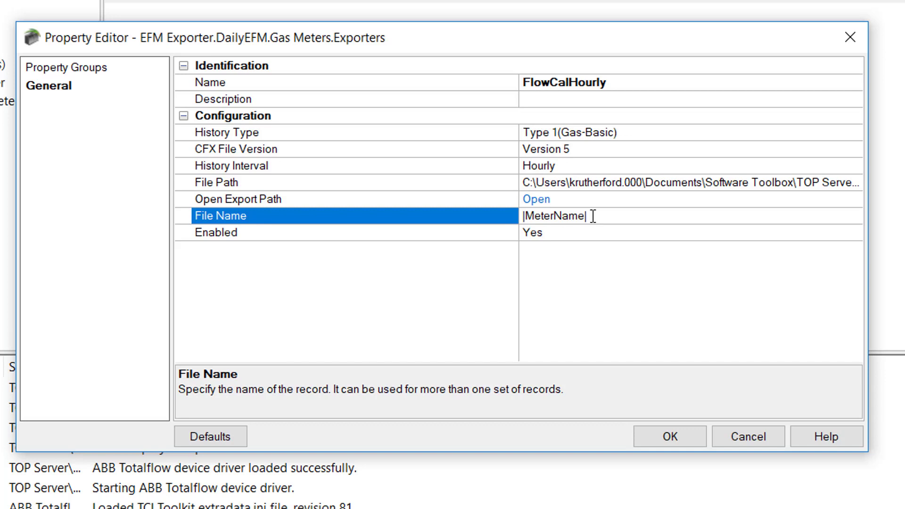
Step: Confirm Enabled is Yes and save the FlowCalHourly exporter
left_click(456, 236)
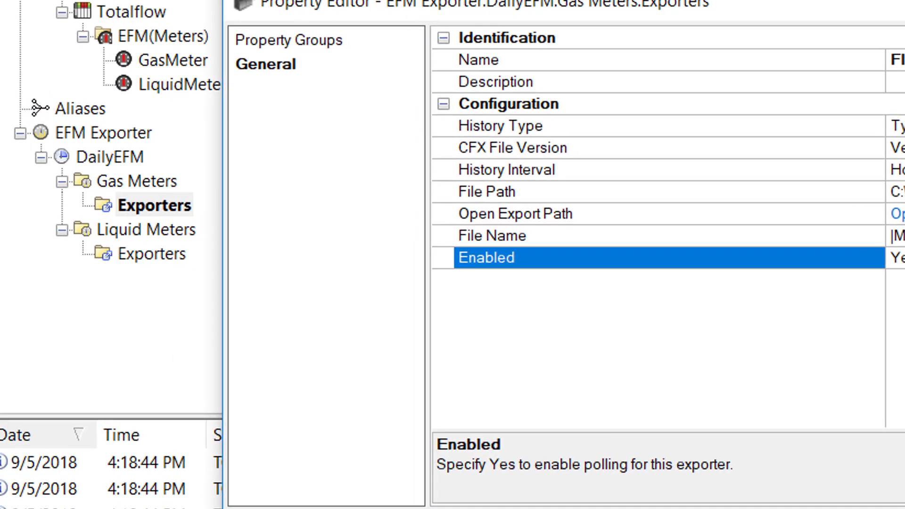
left_click(753, 448)
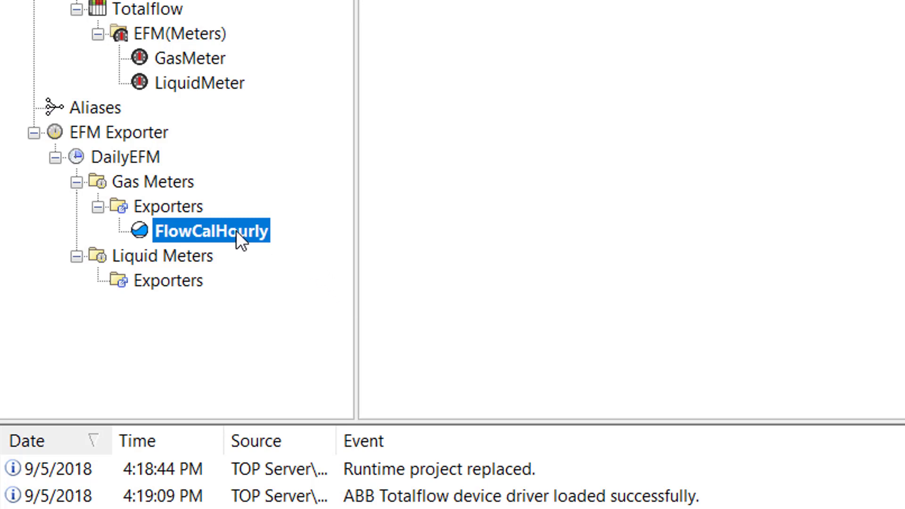
right_click(157, 204)
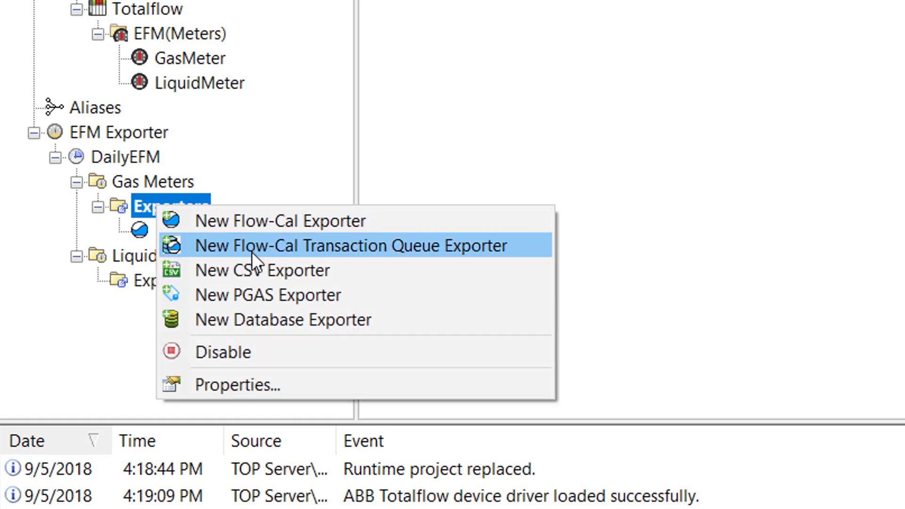
left_click(252, 251)
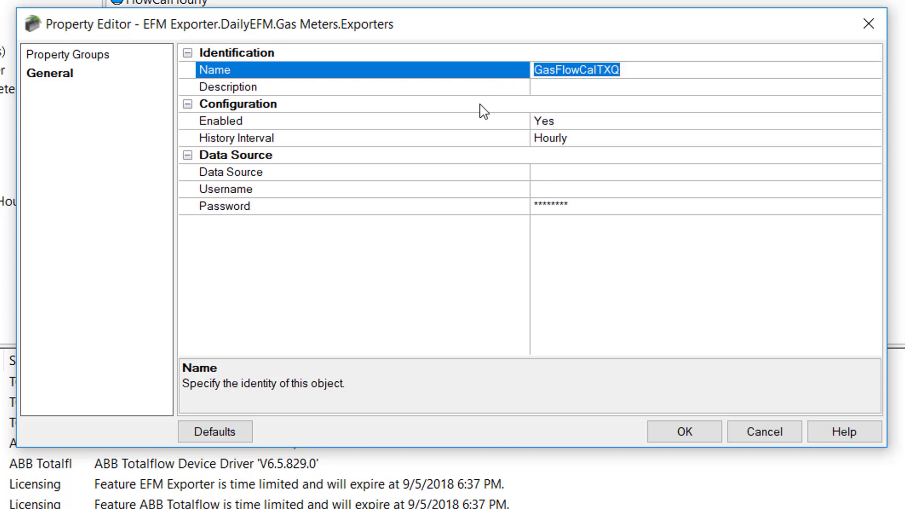
left_click(435, 140)
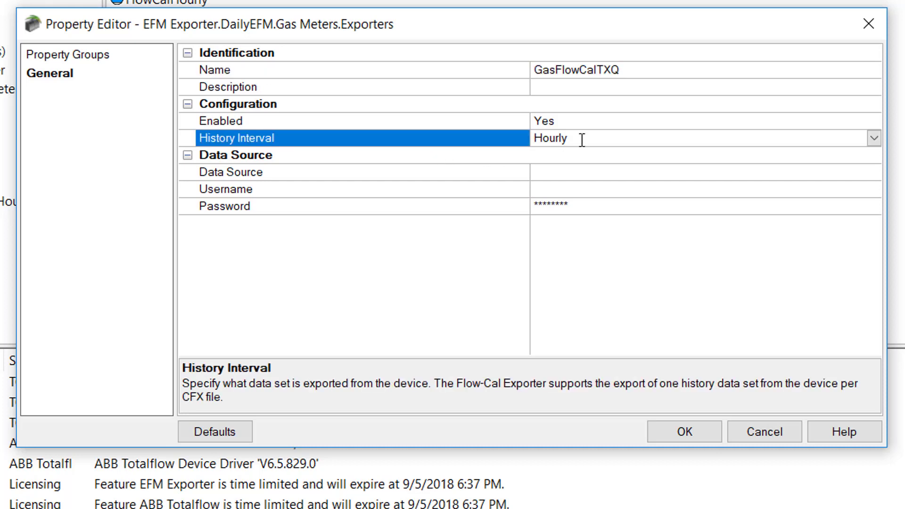
left_click(874, 138)
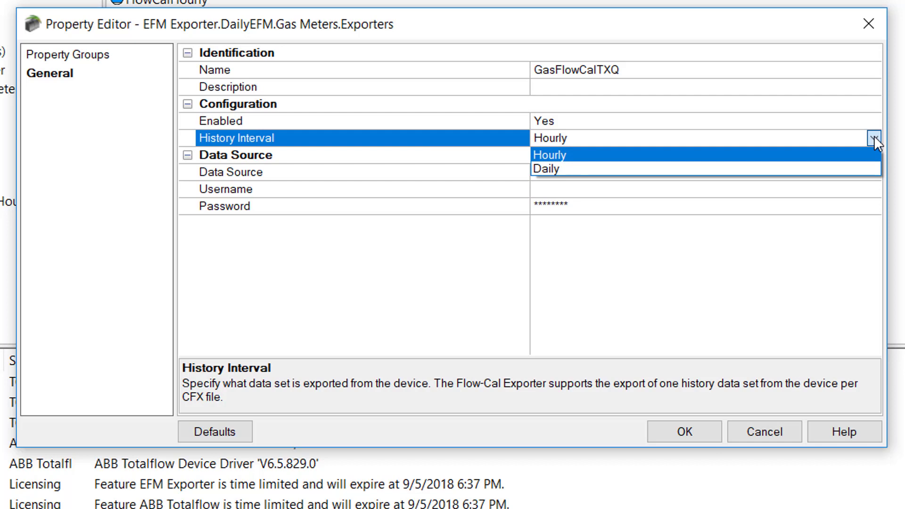
left_click(874, 136)
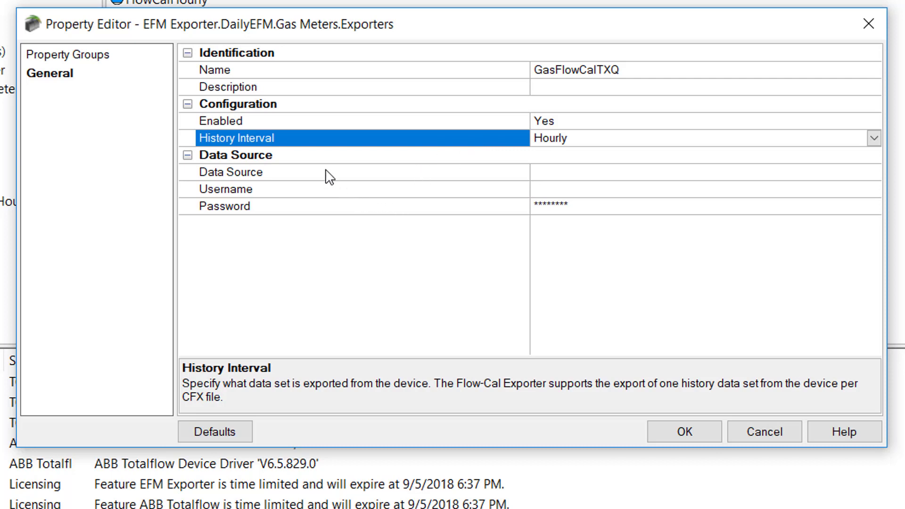
left_click(311, 156)
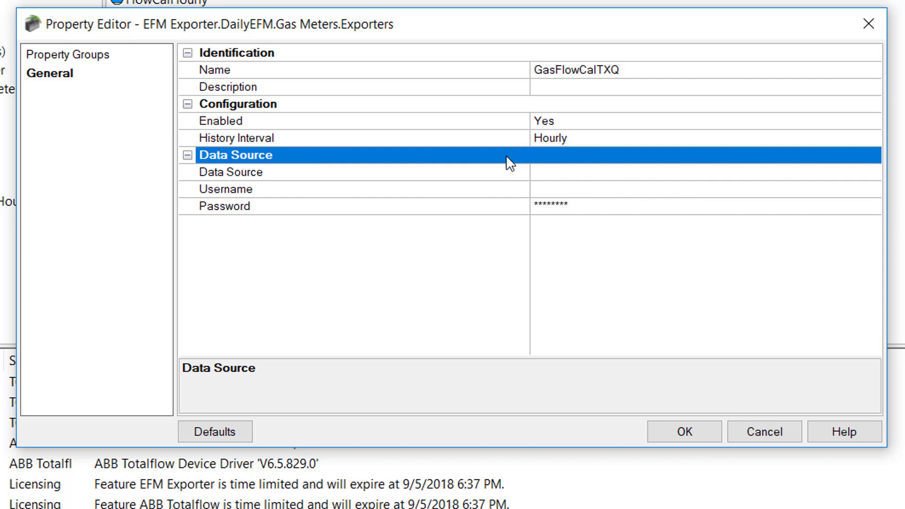
left_click(481, 178)
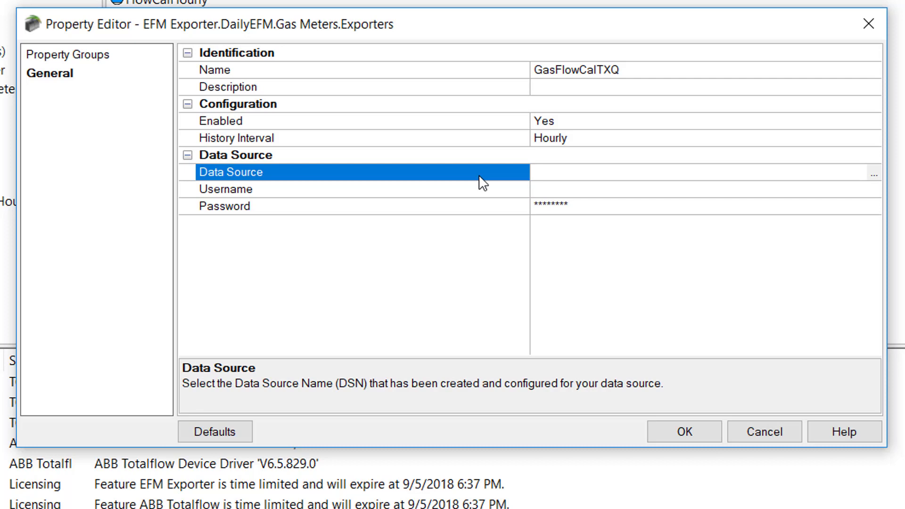
Step: Cancel the ODBC Data Source selection and discard the unsaved GasFlowCalTXQ exporter
left_click(875, 174)
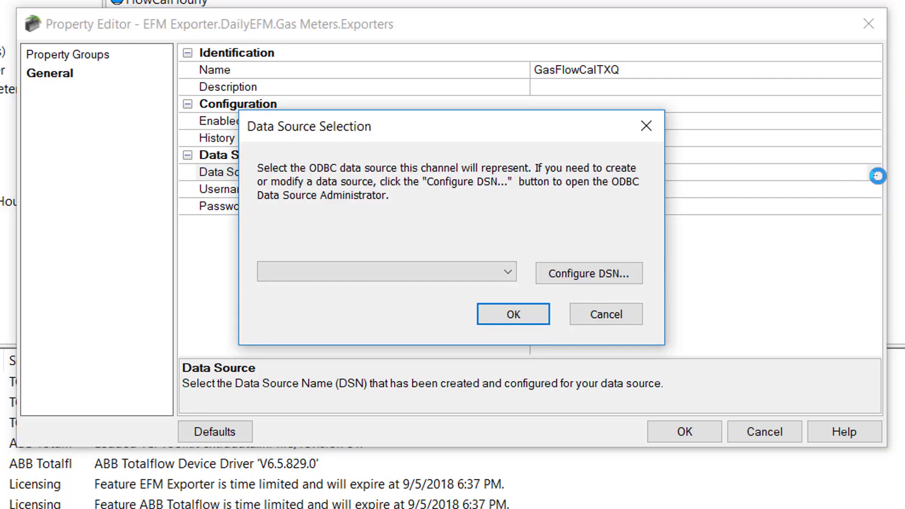
left_click(601, 318)
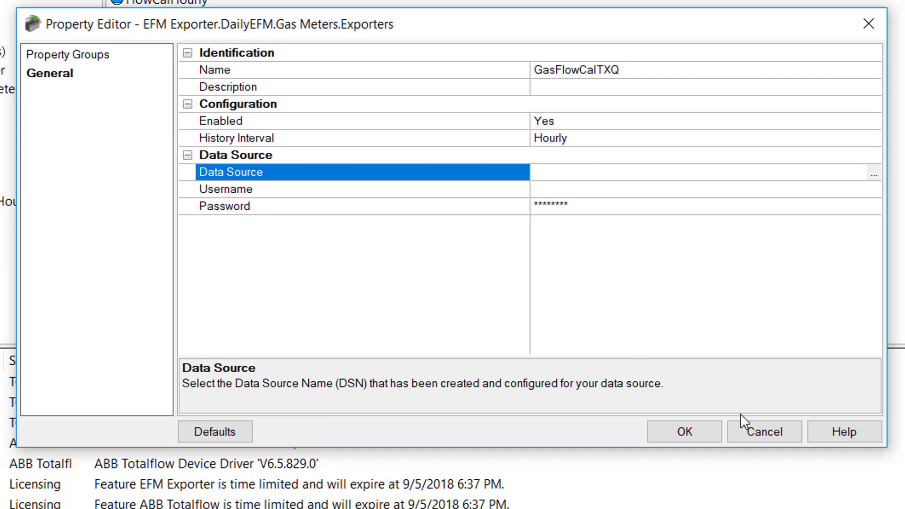
left_click(762, 433)
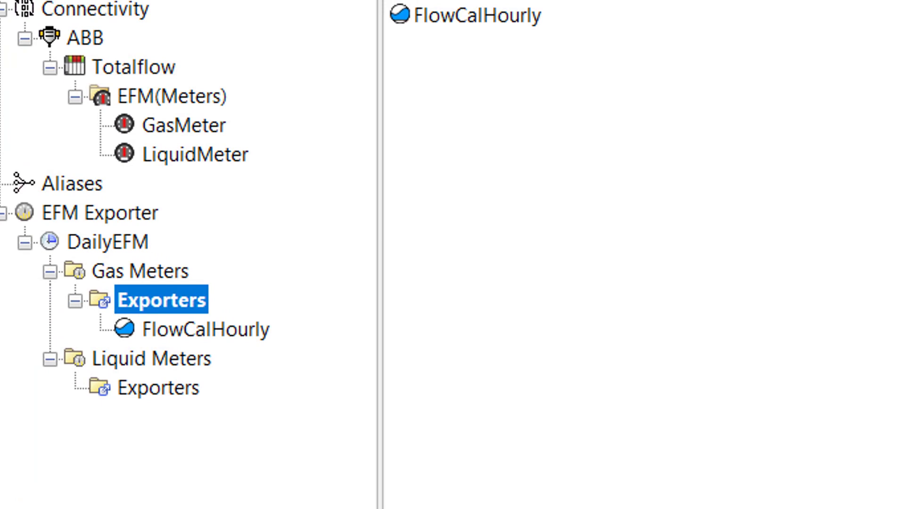
Step: Create a new CSV exporter, GasCSV, from the Gas Meters Exporters node's context menu
right_click(165, 309)
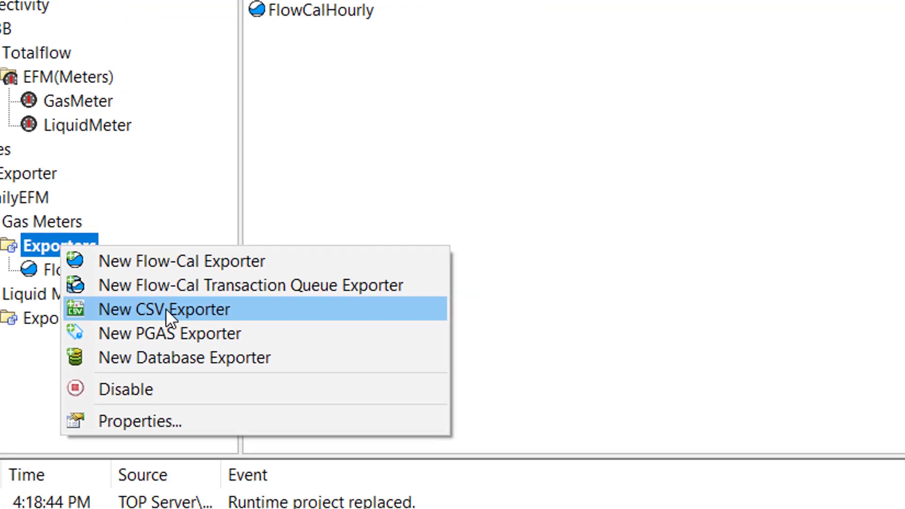
left_click(302, 377)
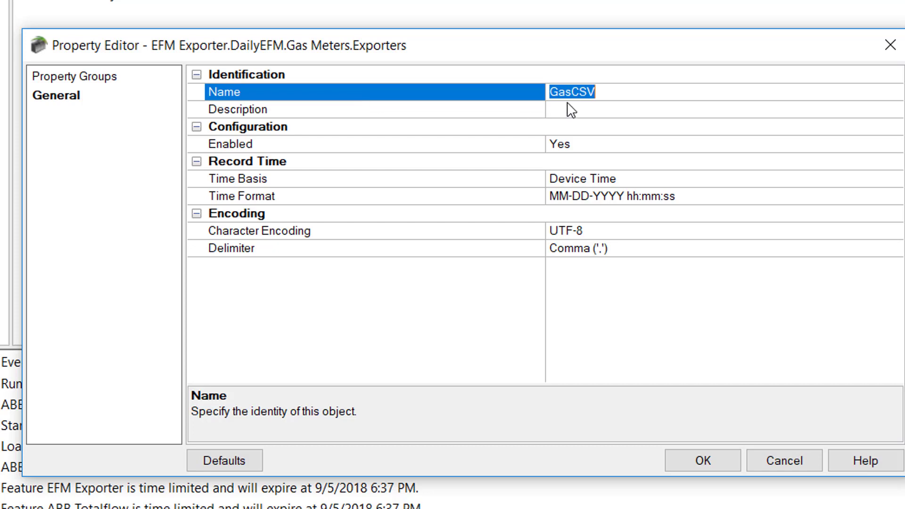
left_click(347, 112)
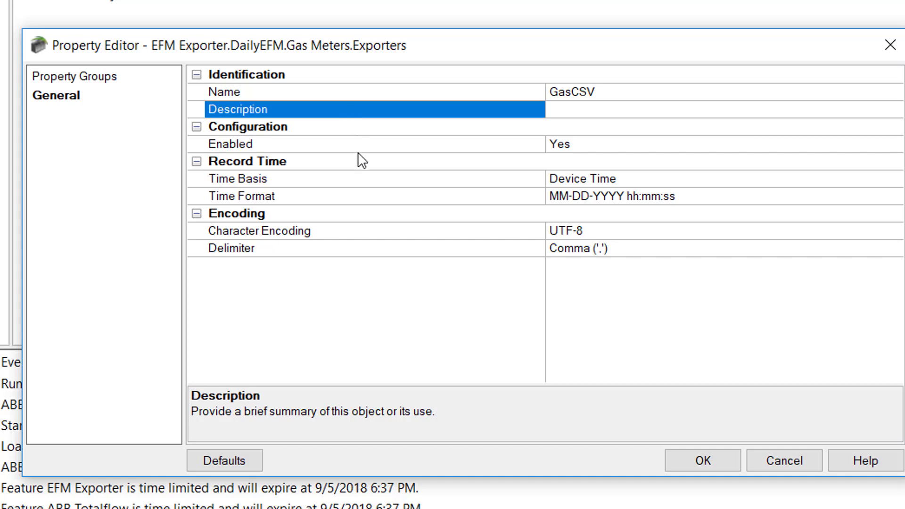
left_click(347, 163)
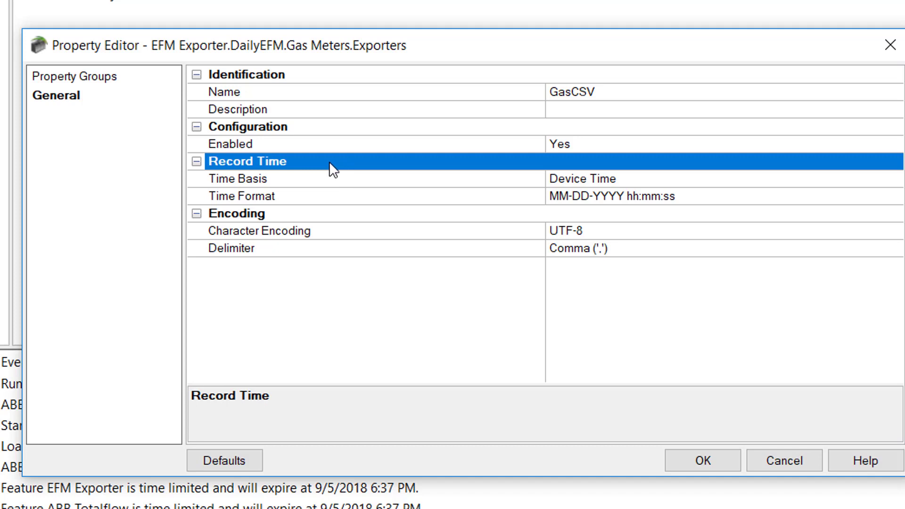
left_click(328, 185)
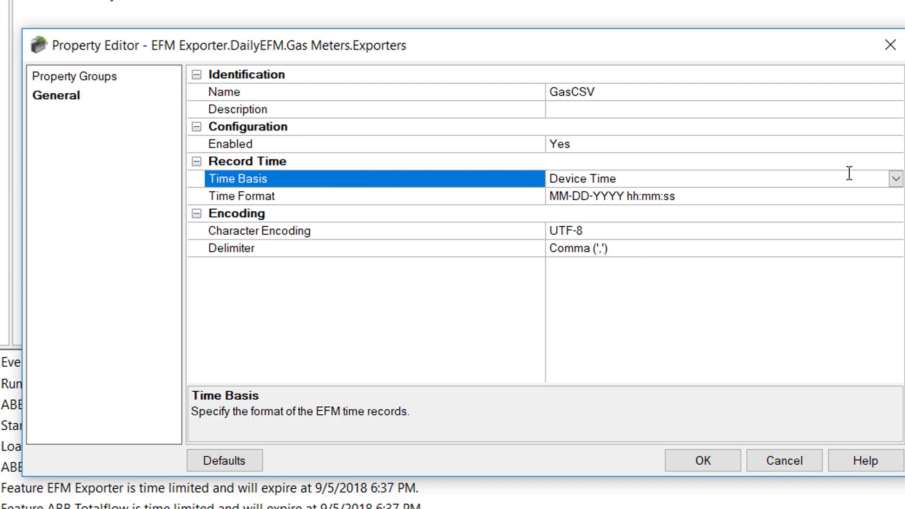
left_click(896, 179)
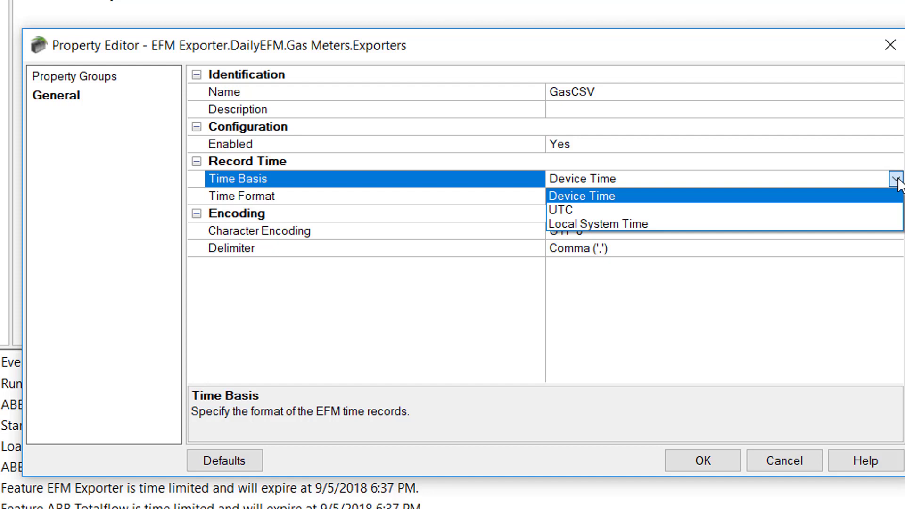
left_click(326, 198)
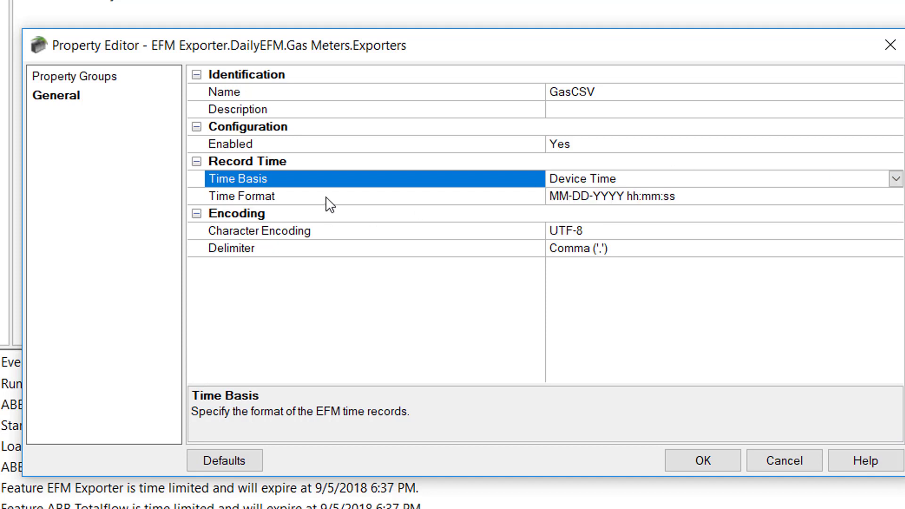
left_click(326, 196)
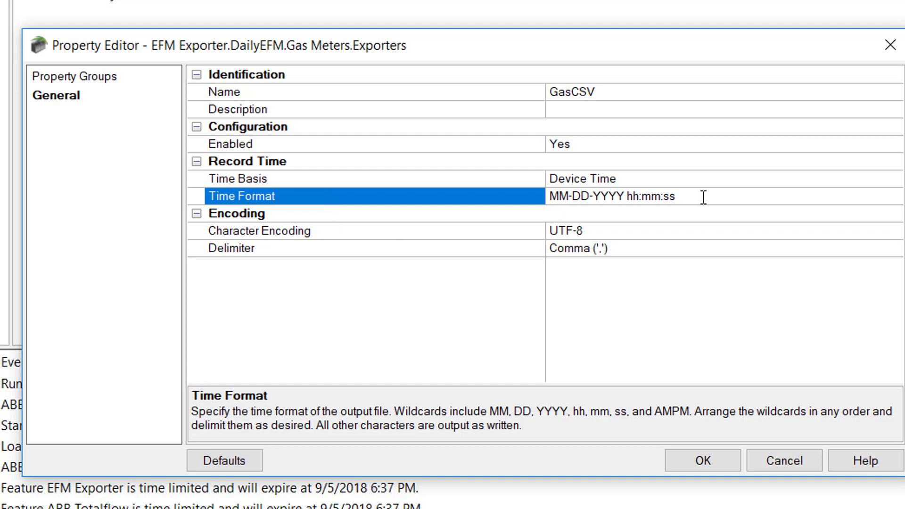
left_click_drag(678, 196, 553, 210)
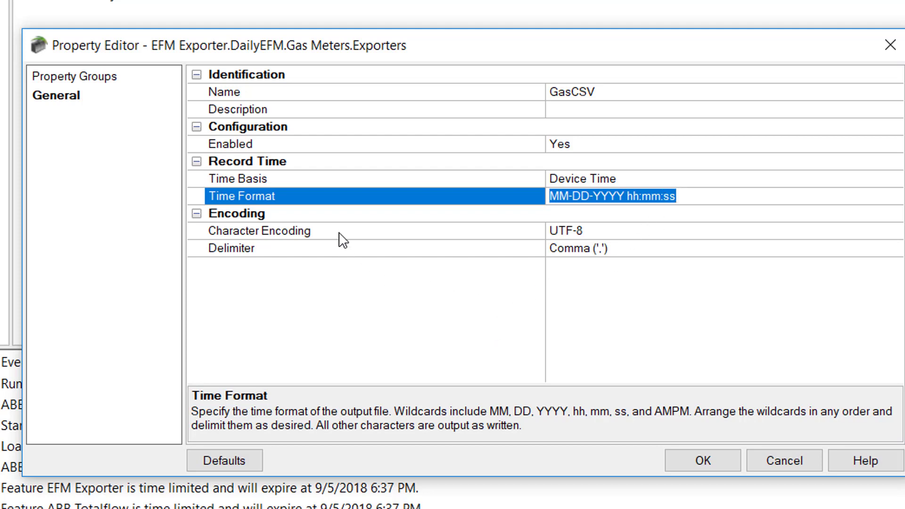
left_click(324, 217)
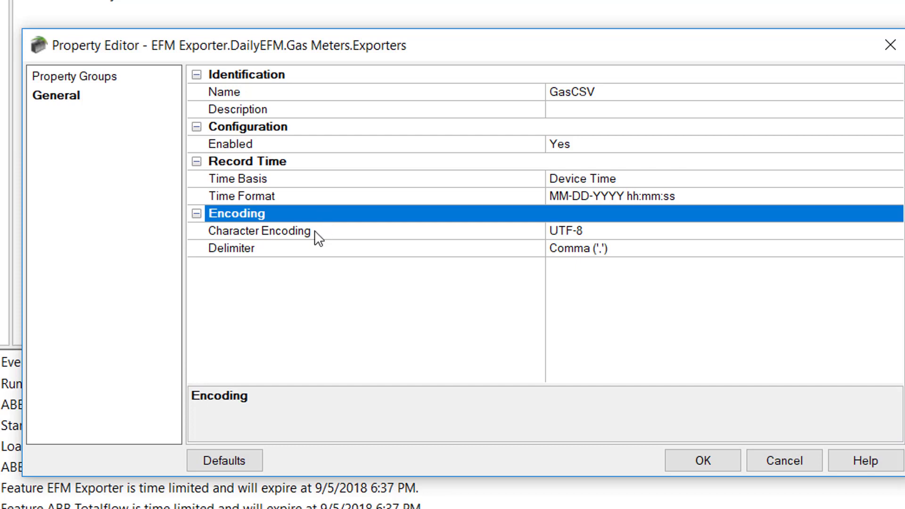
left_click(315, 231)
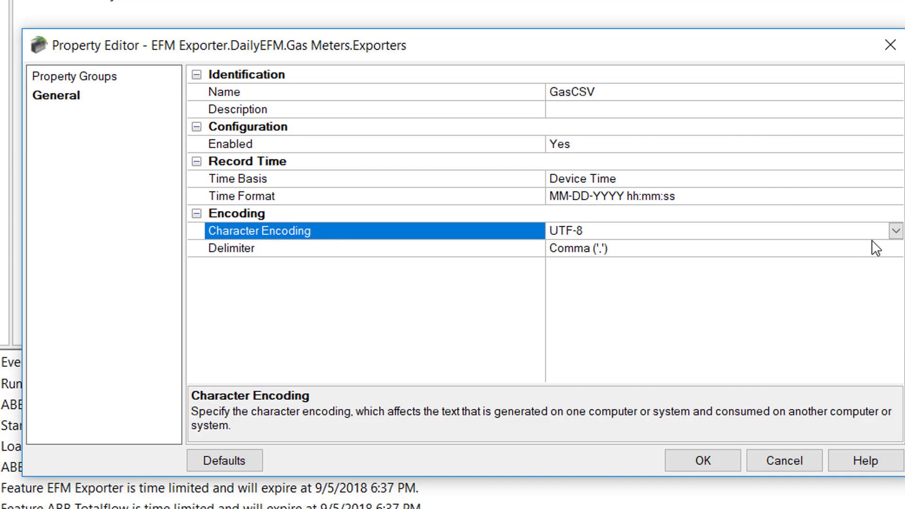
left_click(895, 231)
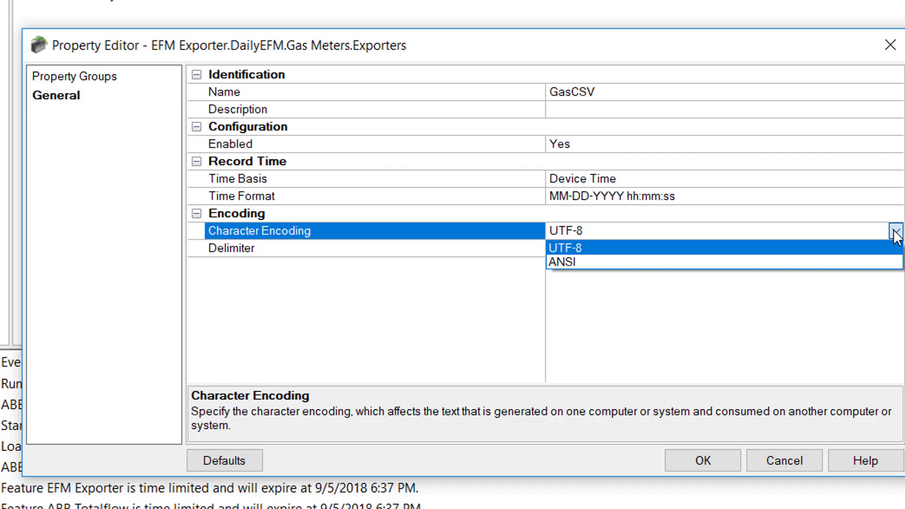
left_click(432, 229)
left_click(434, 250)
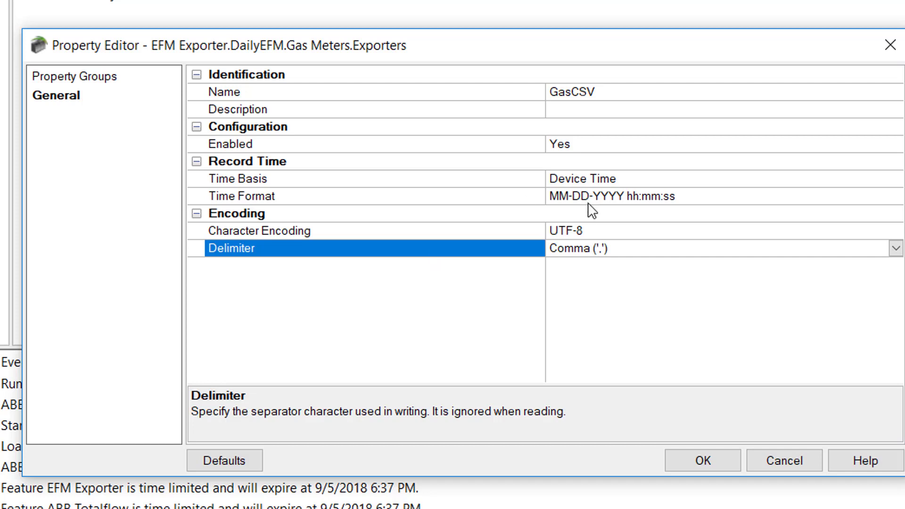
left_click(896, 249)
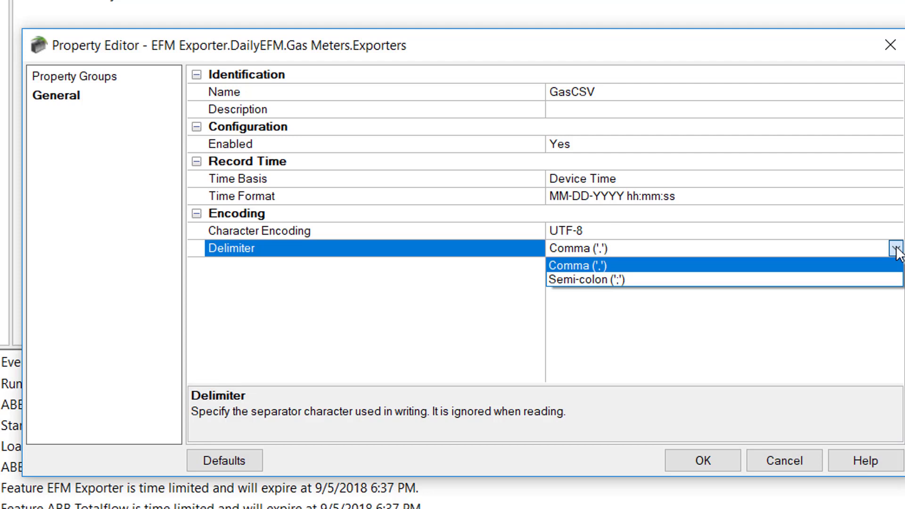
left_click(333, 249)
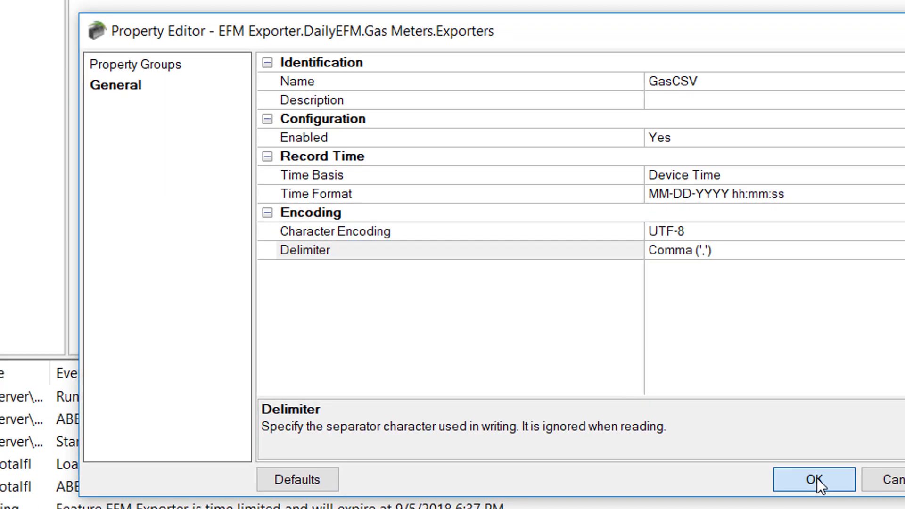
Step: Save the GasCSV exporter and open the properties of its meter_name Config column
left_click(705, 465)
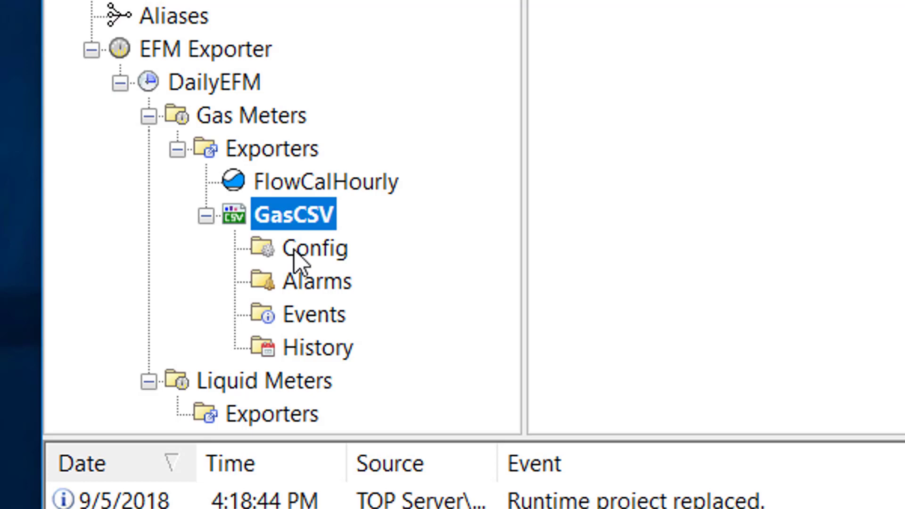
left_click(300, 250)
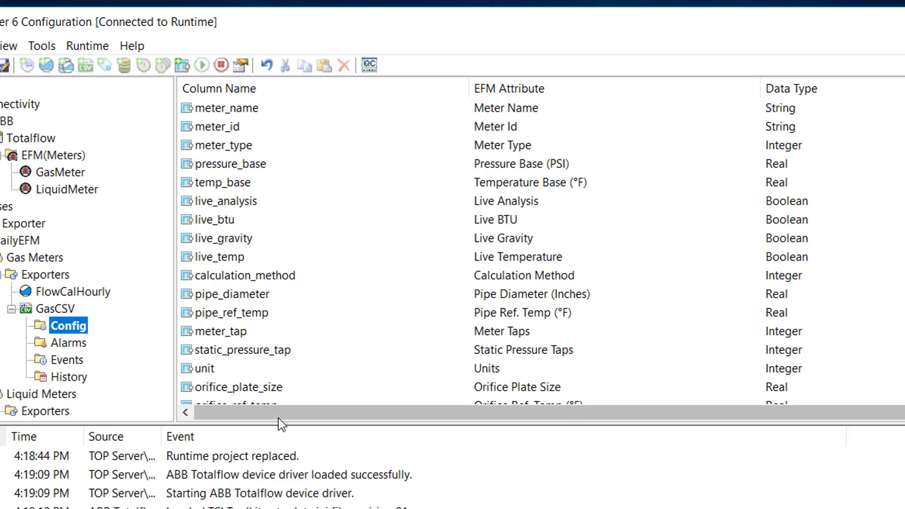
mouse_move(904, 122)
left_mouse_down()
mouse_move(904, 396)
mouse_move(904, 123)
left_mouse_up()
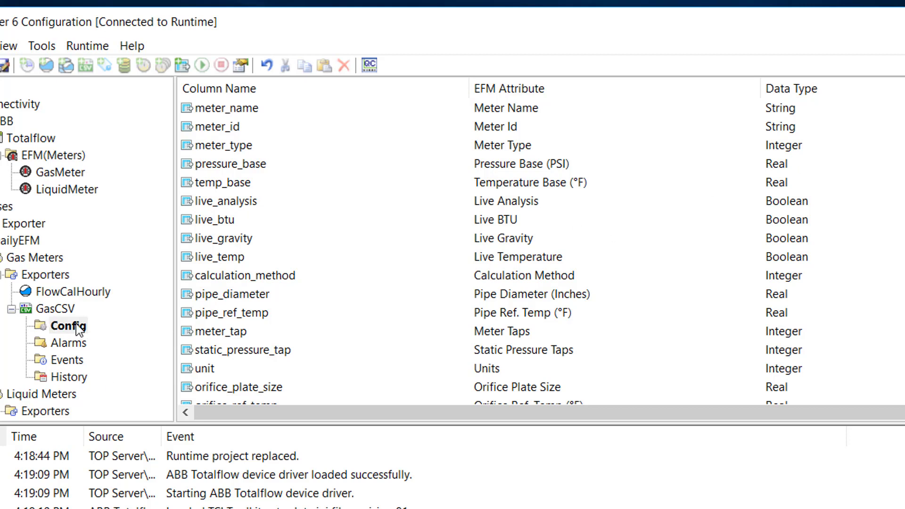
left_click(223, 110)
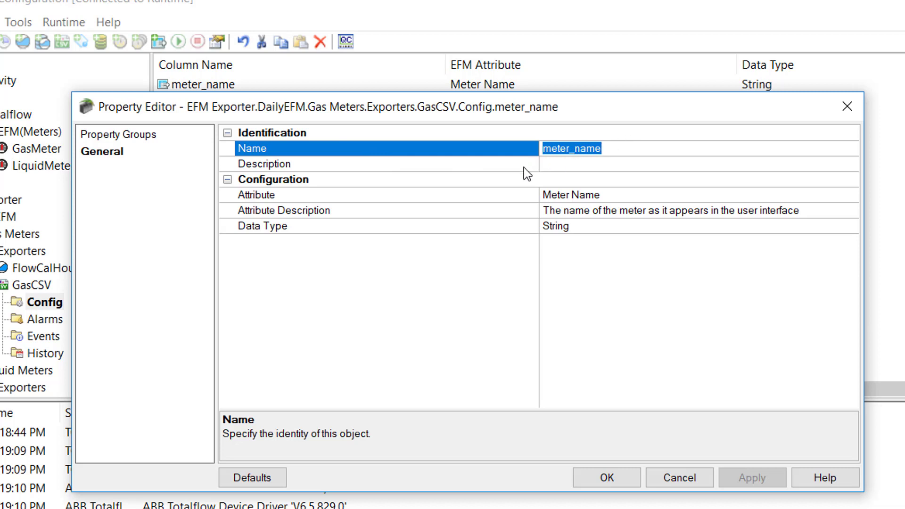
Step: Inspect the meter_name column's Attribute setting, then cancel without changes
left_click(739, 195)
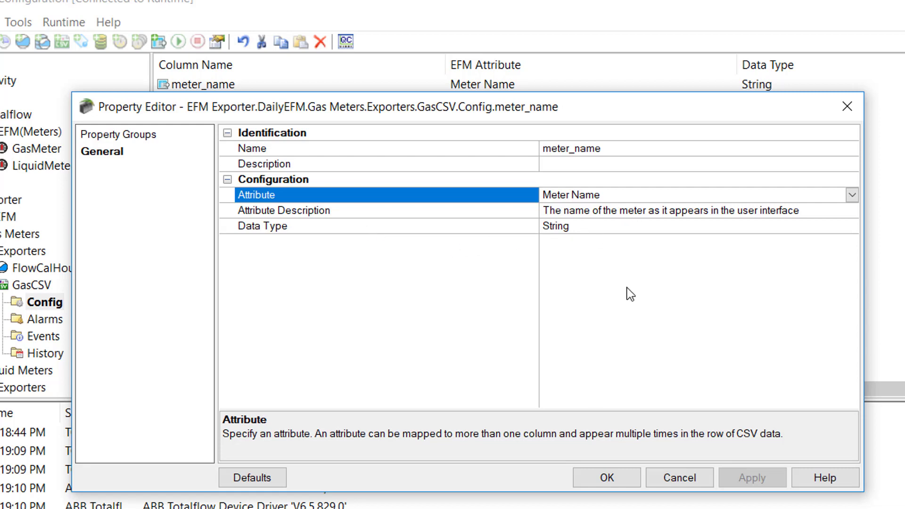
left_click(704, 483)
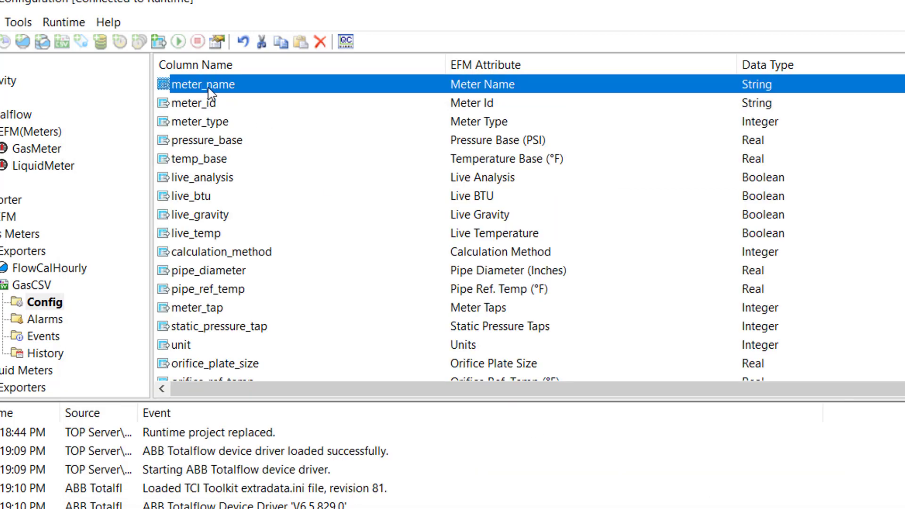
Step: Scroll the Config columns and dismiss the temp_calib_range_low context menu without deleting it
scroll(217, 91, "down", 10)
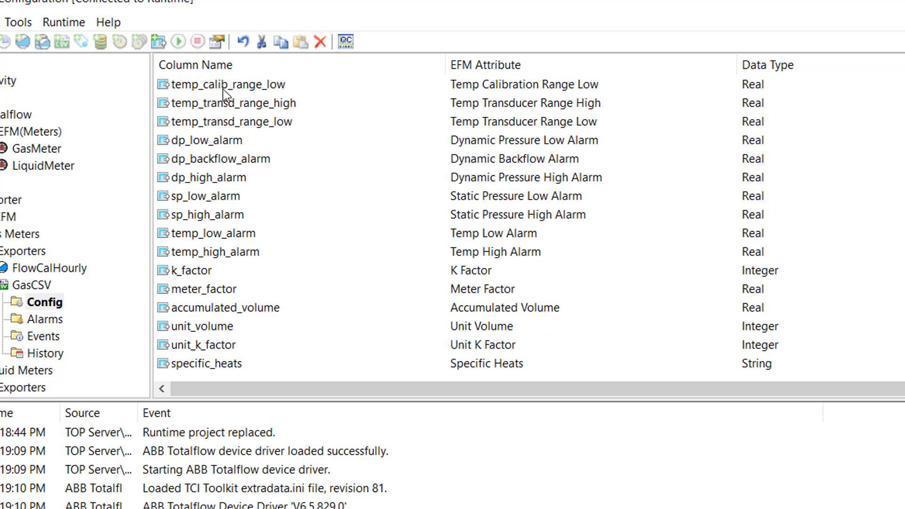
left_click(223, 89)
right_click(222, 89)
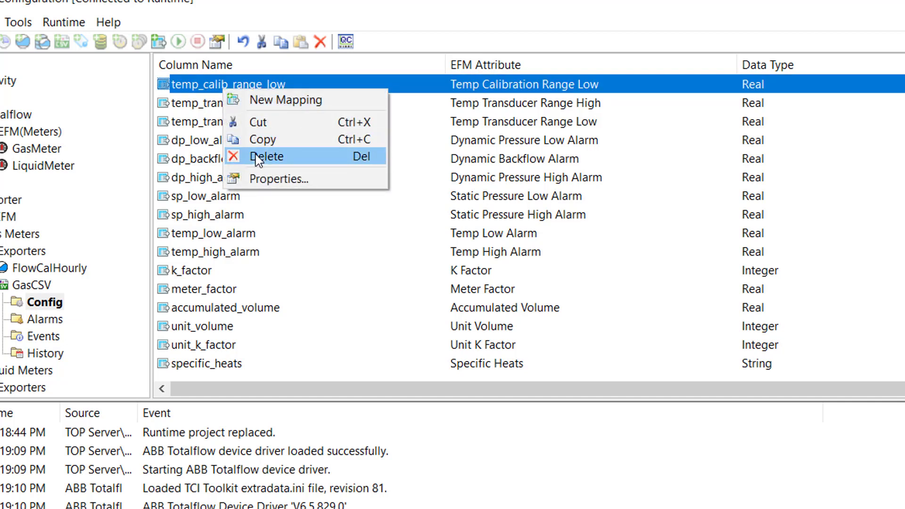
left_click(205, 92)
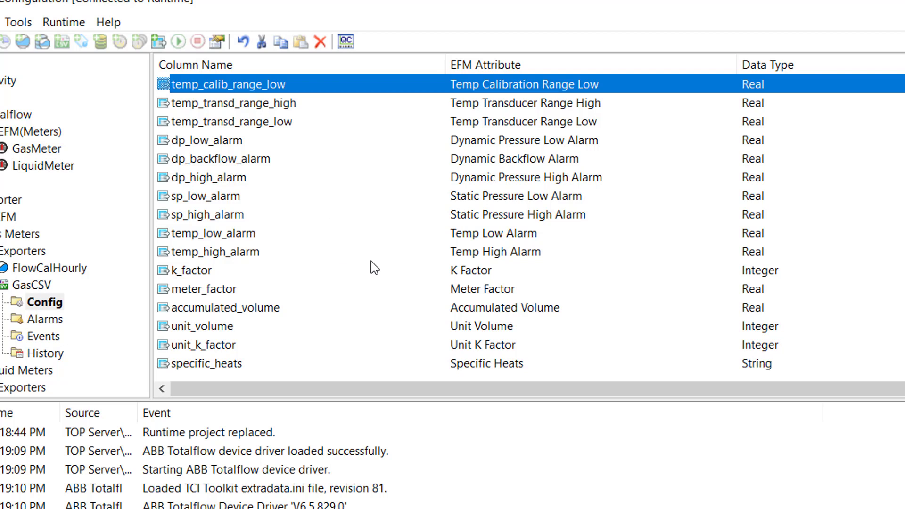
Step: Browse GasCSV's Alarms, Events and History column mappings, ending on History
left_click(54, 318)
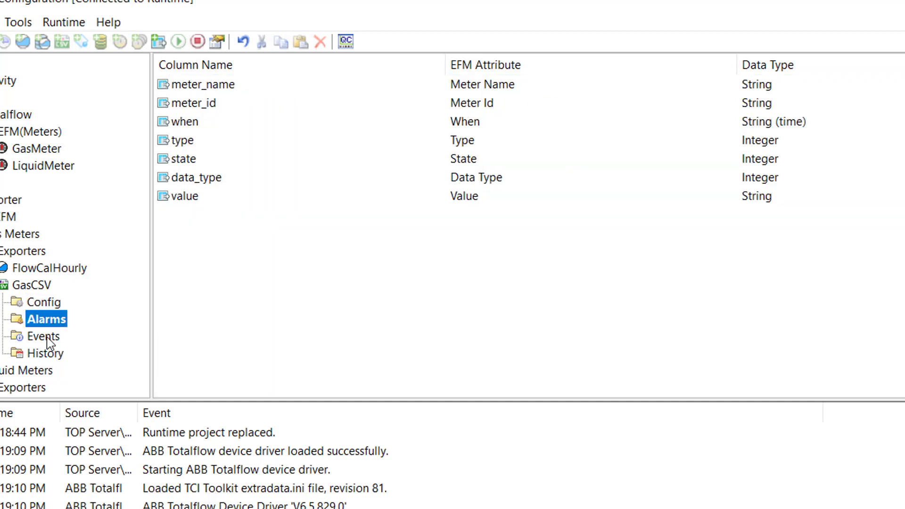
left_click(45, 336)
left_click(49, 359)
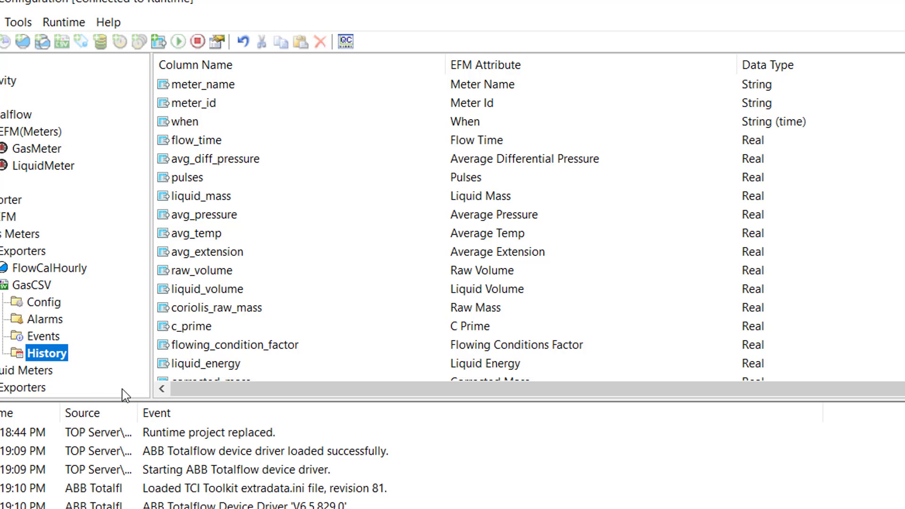
Step: Inspect the Config, Alarms and Events mapping properties of GasCSV, cancelling each unchanged
double_click(30, 304)
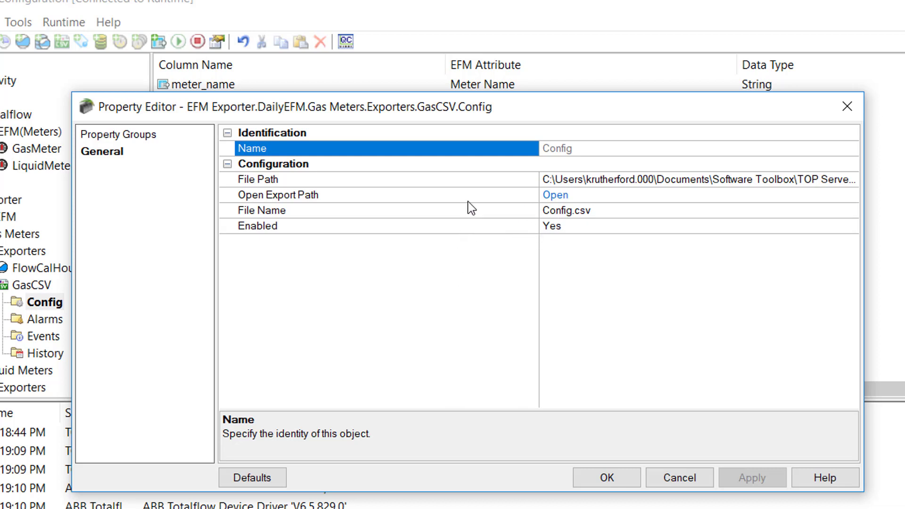
left_click(362, 232)
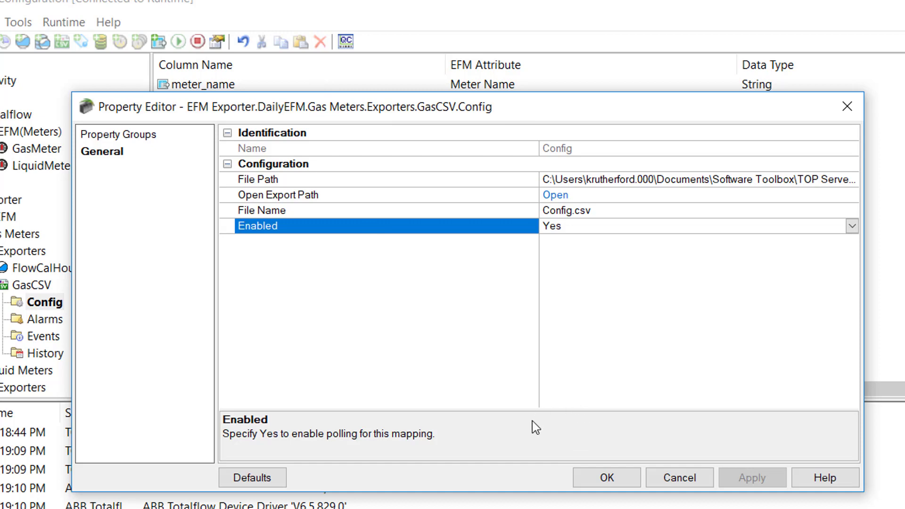
left_click(668, 484)
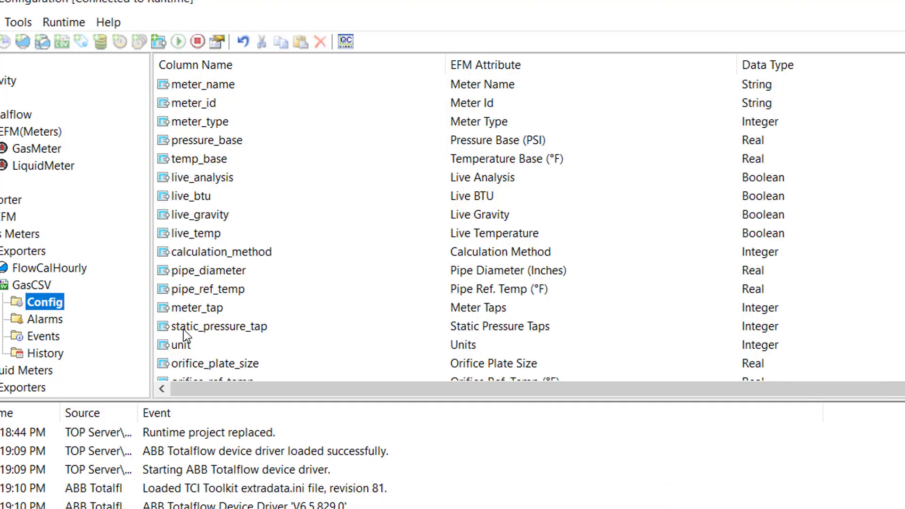
double_click(52, 322)
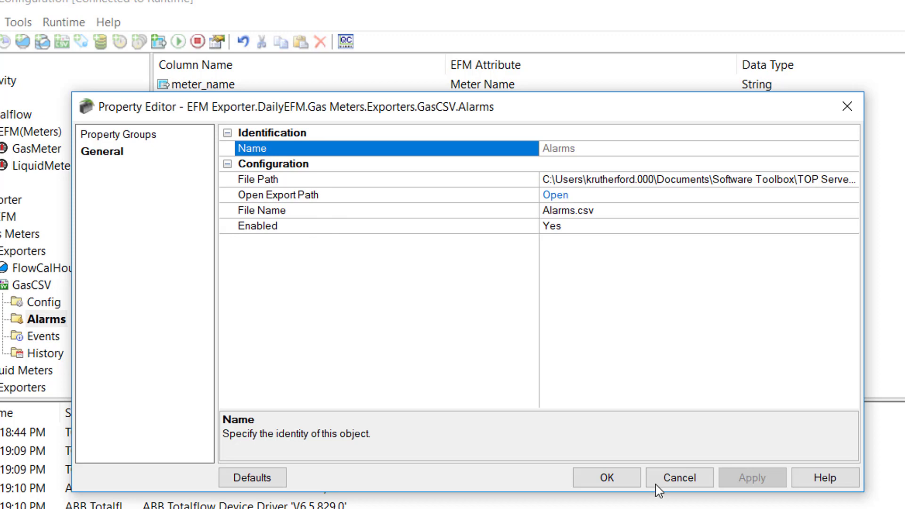
left_click(666, 479)
double_click(44, 336)
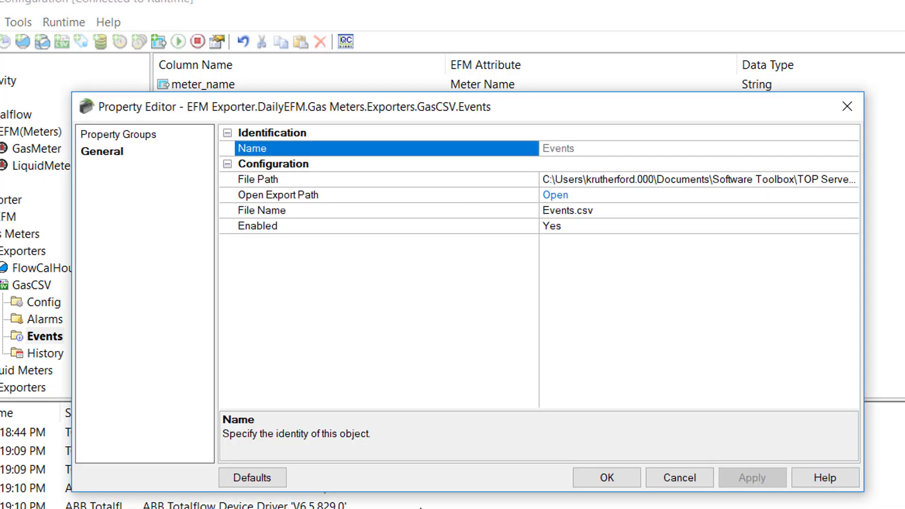
left_click(669, 479)
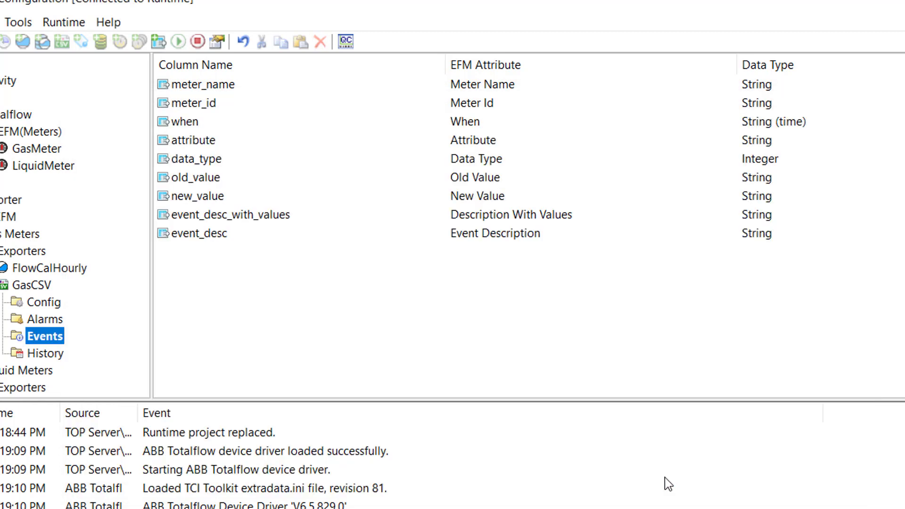
Step: Review the History mapping's hourly and daily output file settings, then cancel unchanged
double_click(44, 354)
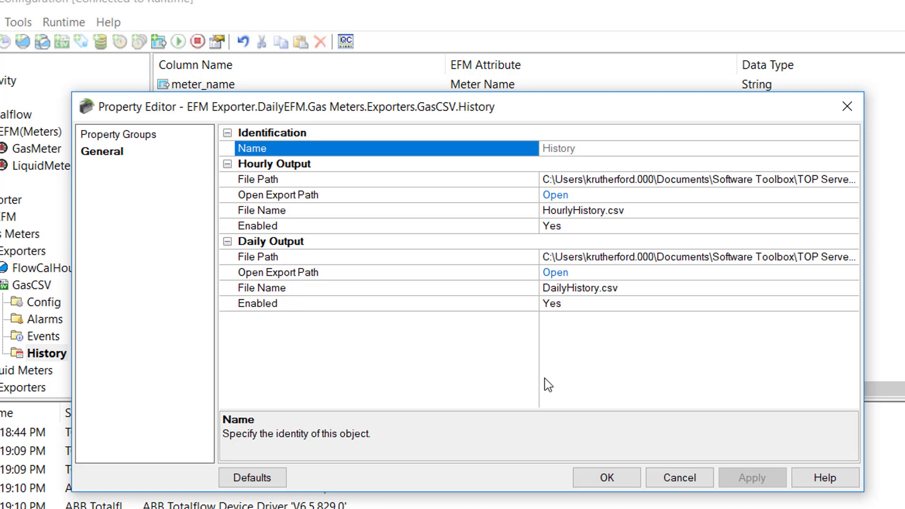
left_click(680, 478)
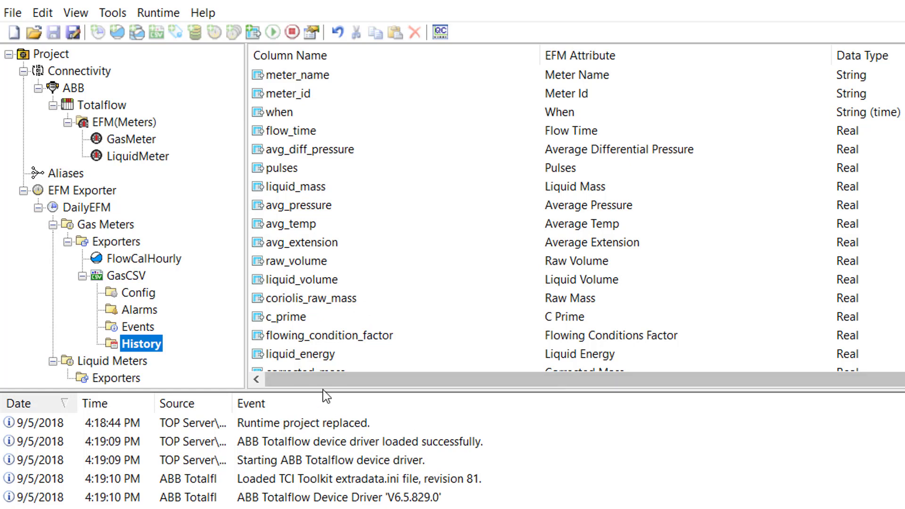
Step: Create a new PGAS exporter, GasPGAS, keeping Device Time as the record time format
right_click(112, 244)
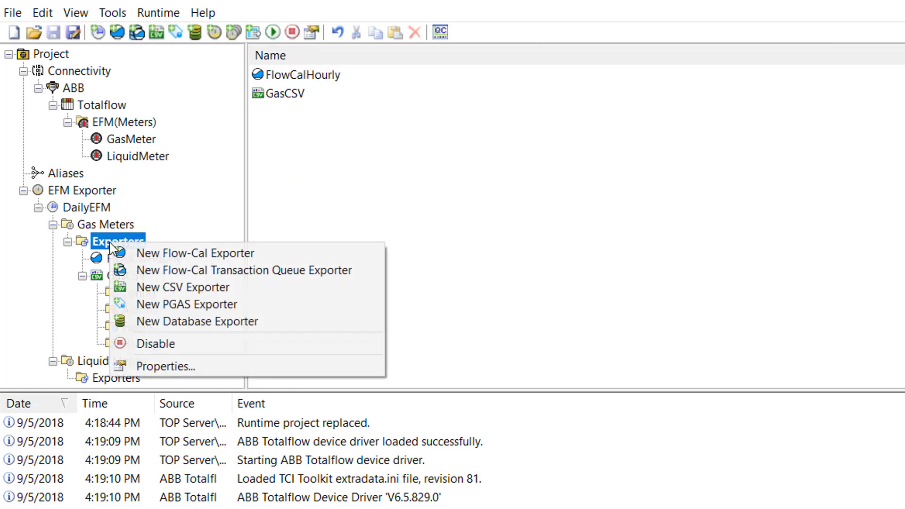
left_click(163, 304)
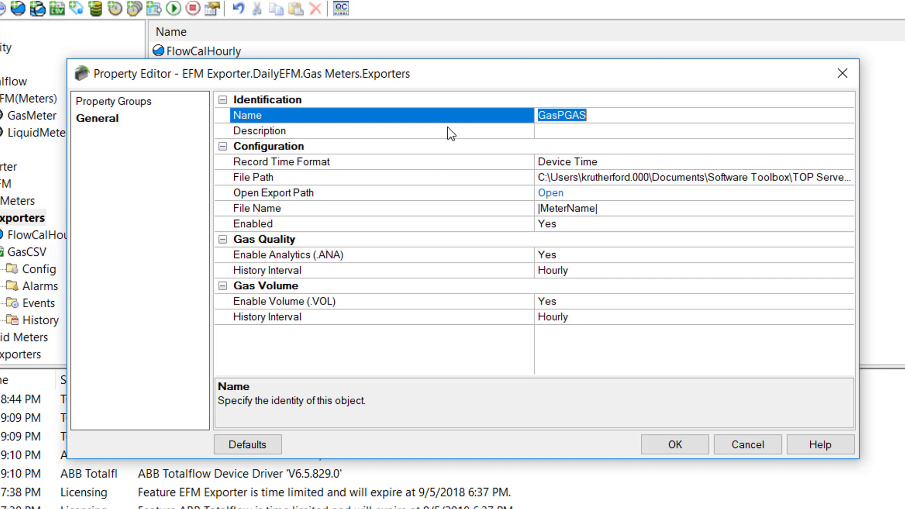
left_click(457, 165)
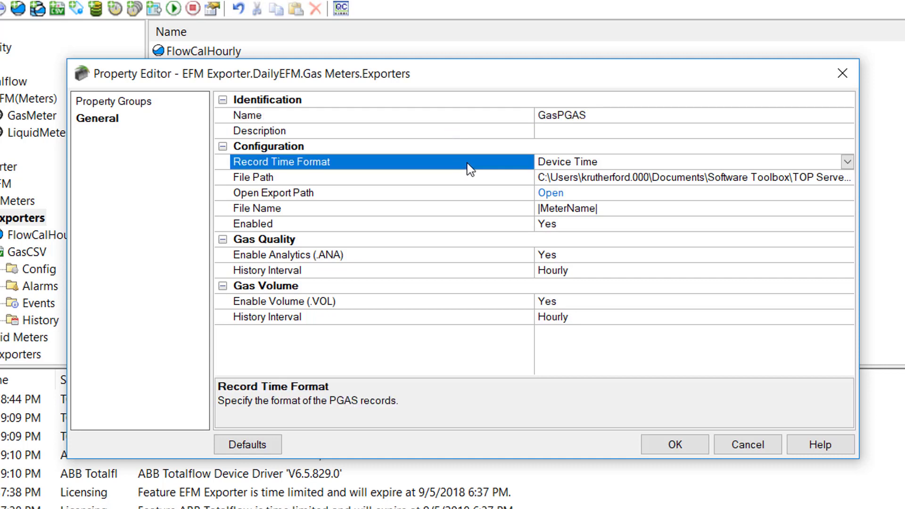
left_click(848, 163)
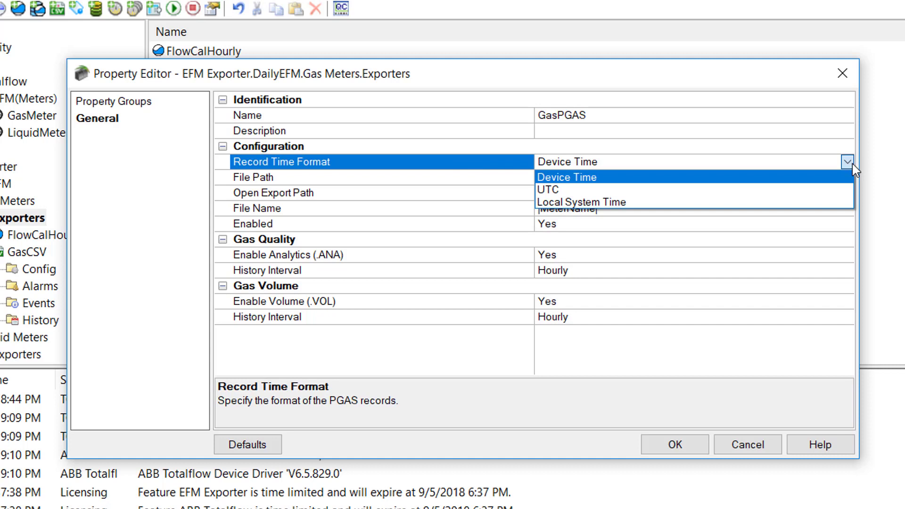
left_click(852, 164)
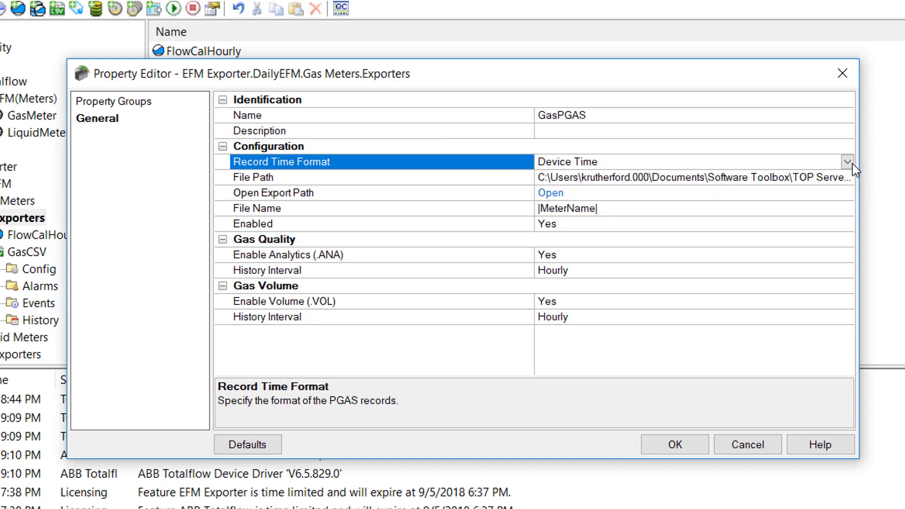
left_click(467, 182)
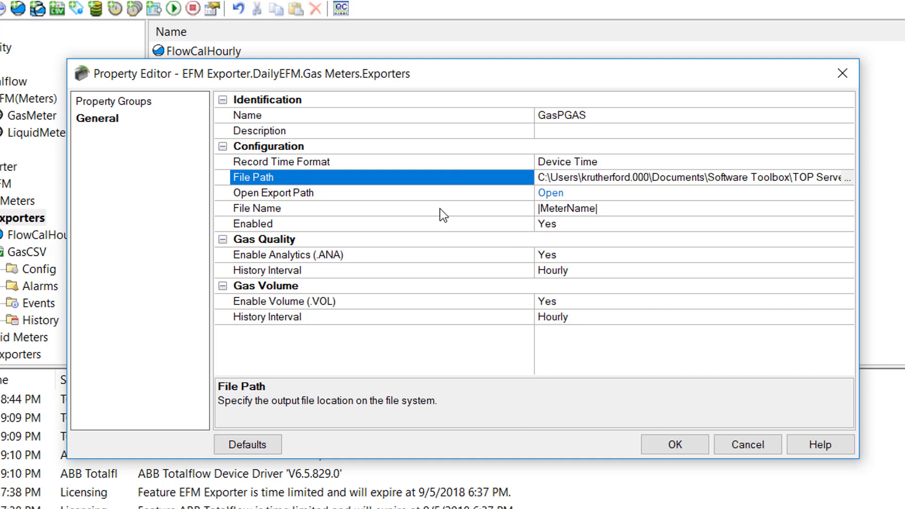
Step: Keep GasPGAS enabled with its analytics (.ANA) gas quality history interval at Hourly
left_click(421, 225)
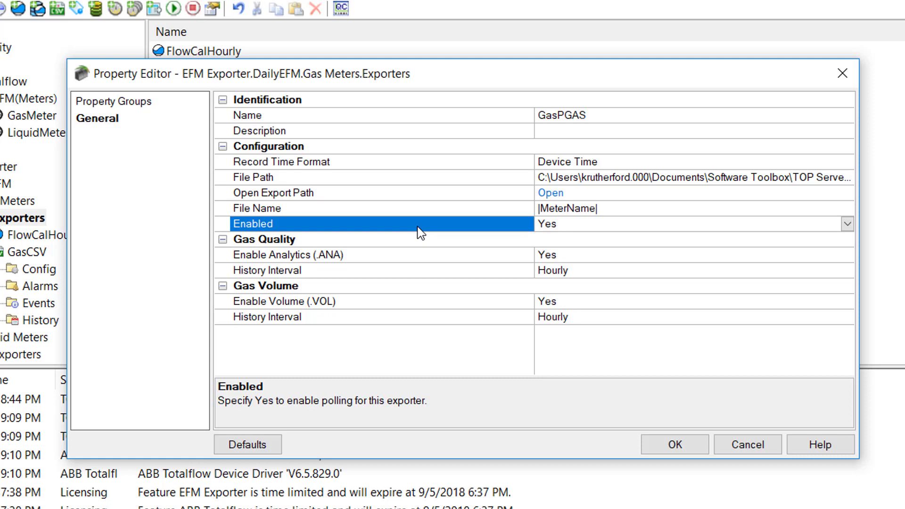
left_click(331, 240)
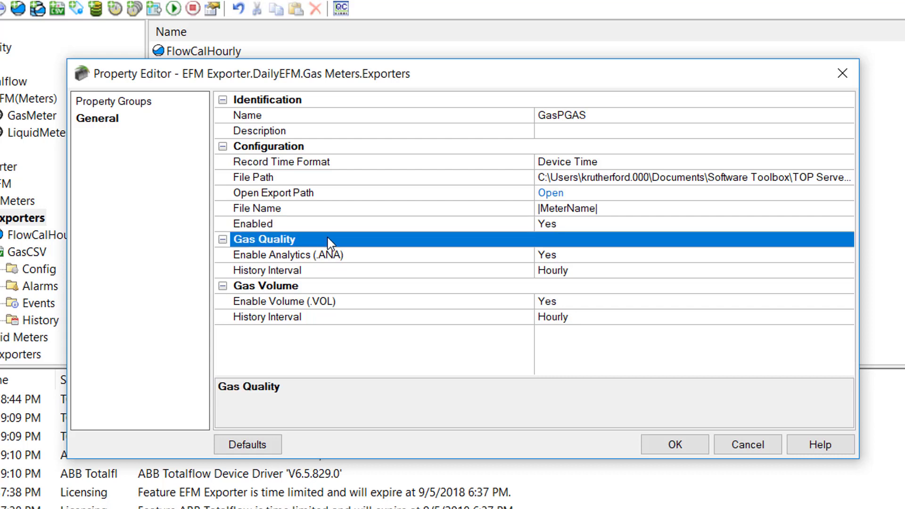
left_click(325, 255)
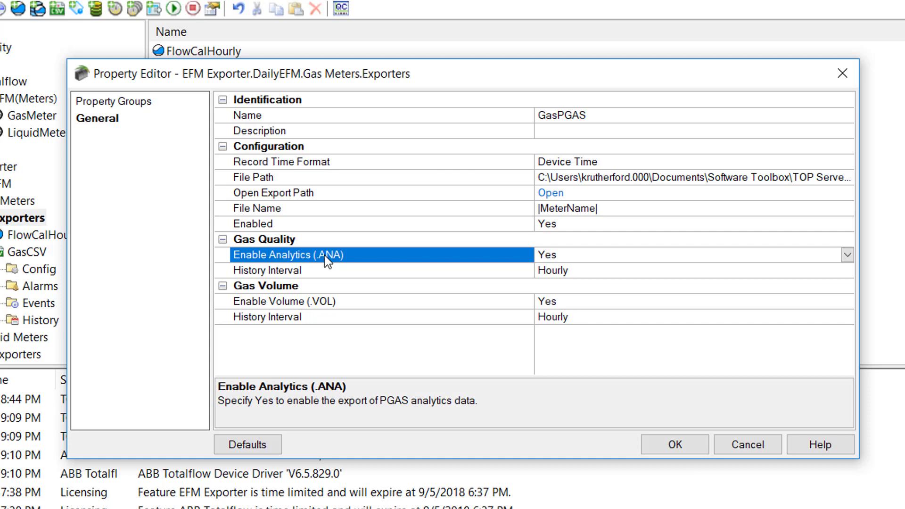
left_click(295, 270)
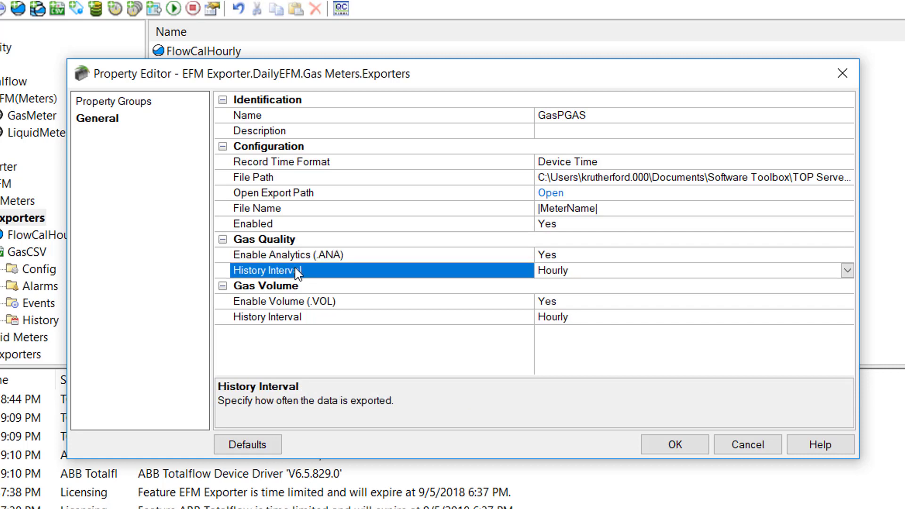
left_click(847, 271)
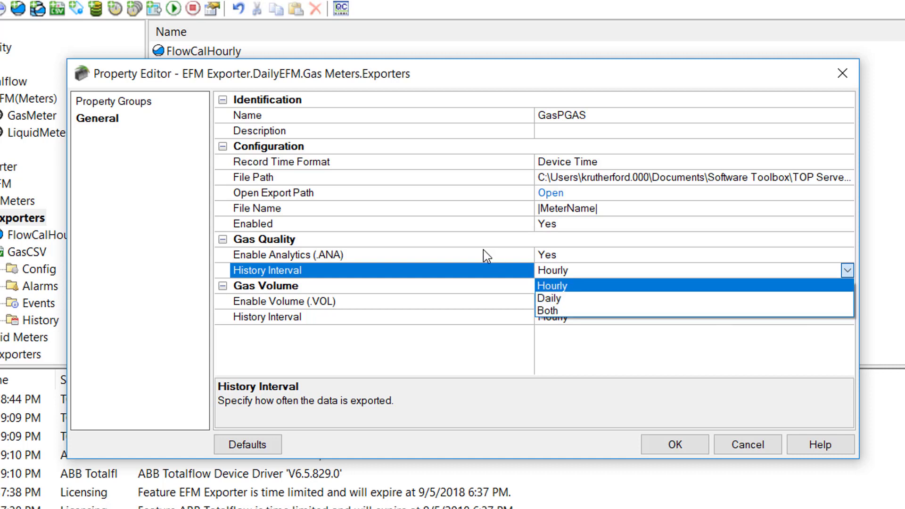
left_click(462, 272)
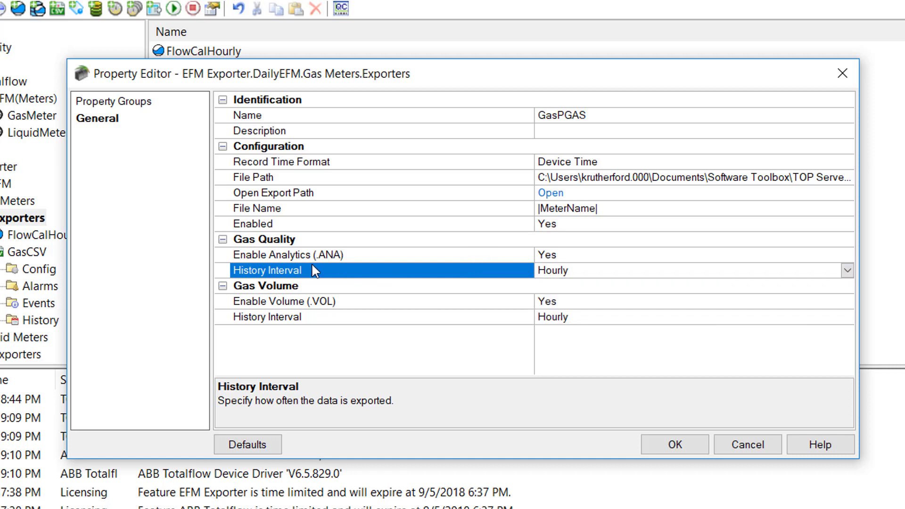
Step: Keep volume (.VOL) export enabled at an Hourly interval and save GasPGAS
left_click(302, 286)
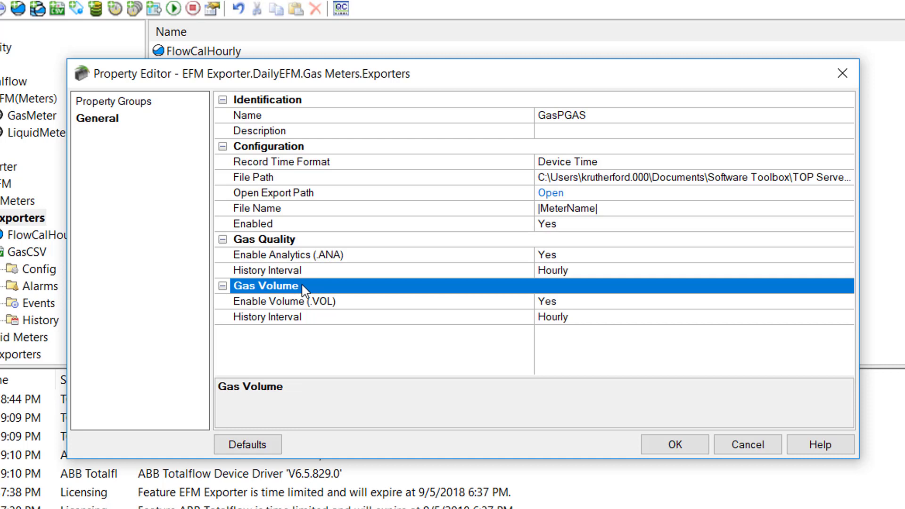
left_click(299, 300)
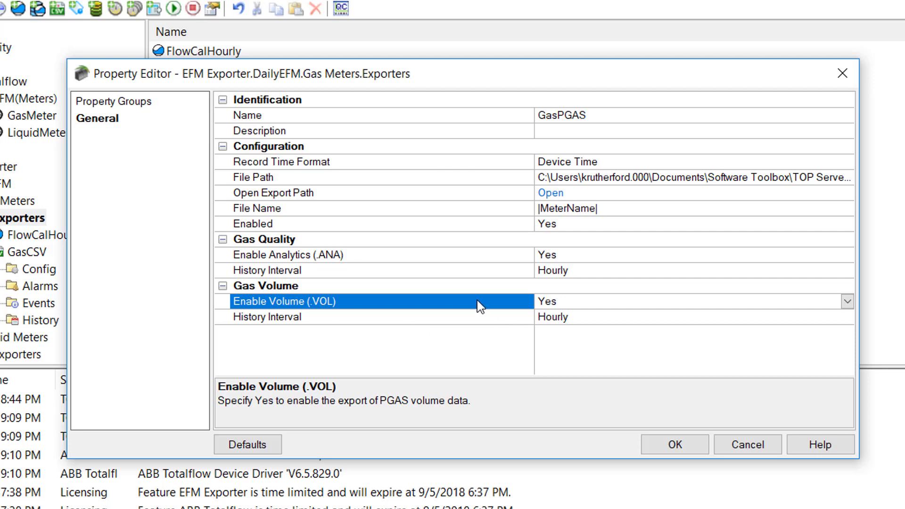
left_click(448, 318)
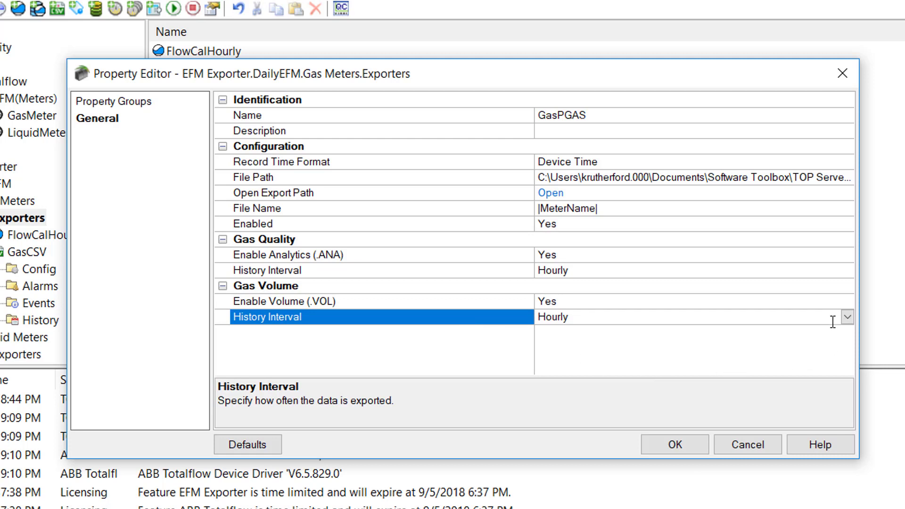
left_click(847, 316)
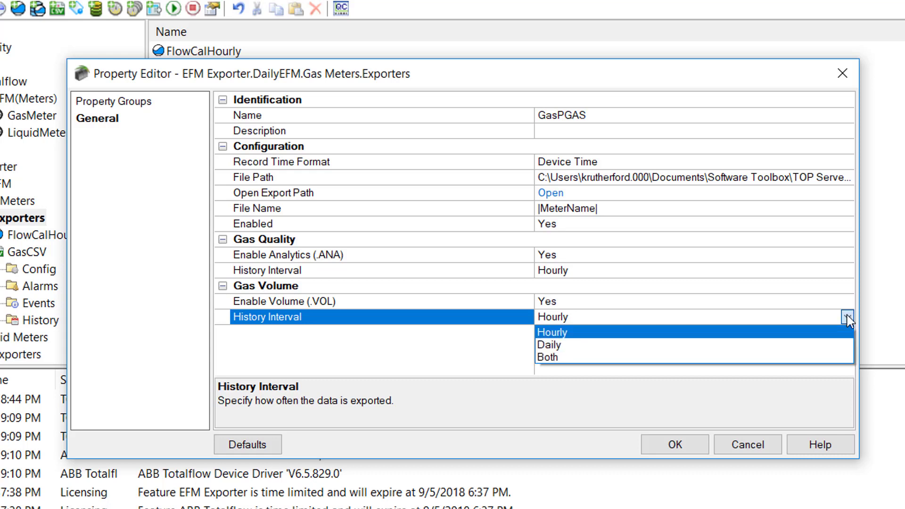
left_click(443, 325)
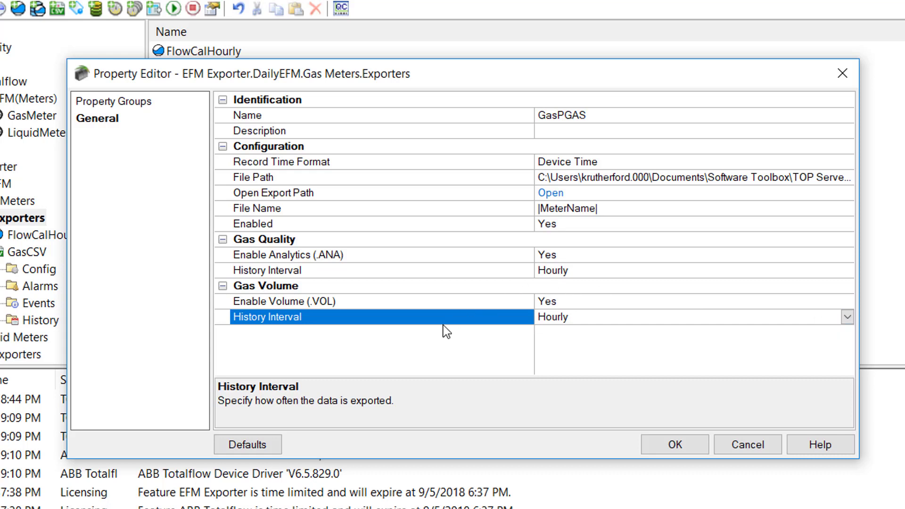
left_click(676, 443)
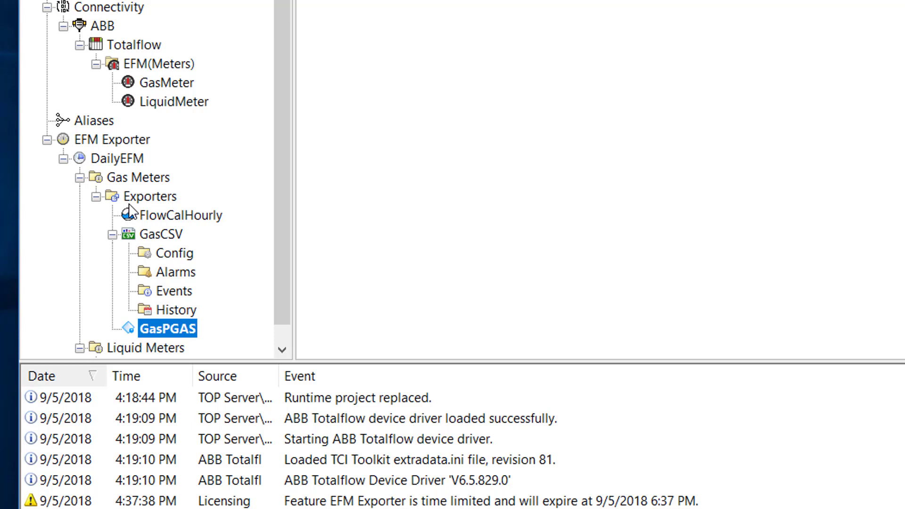
Step: Create a new database exporter, GasDatabase, under Gas Meters Exporters, keeping Device Time as its time basis
right_click(129, 176)
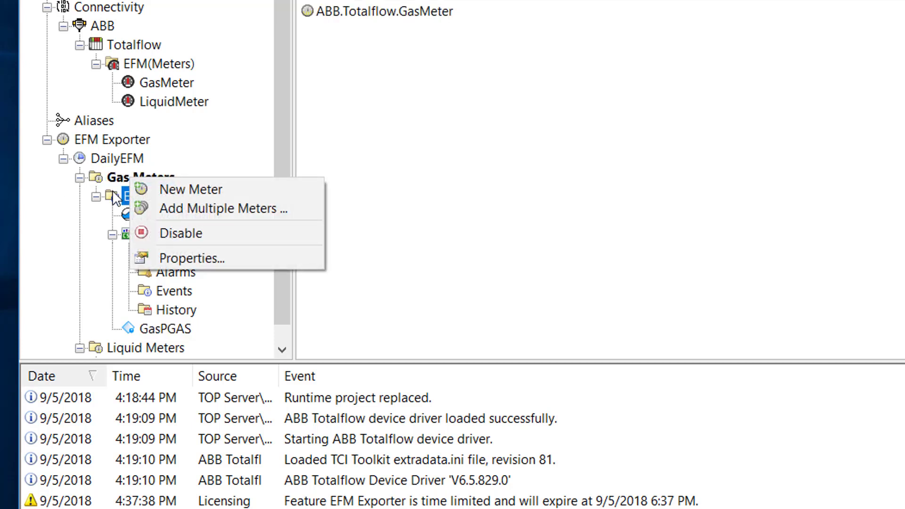
right_click(113, 191)
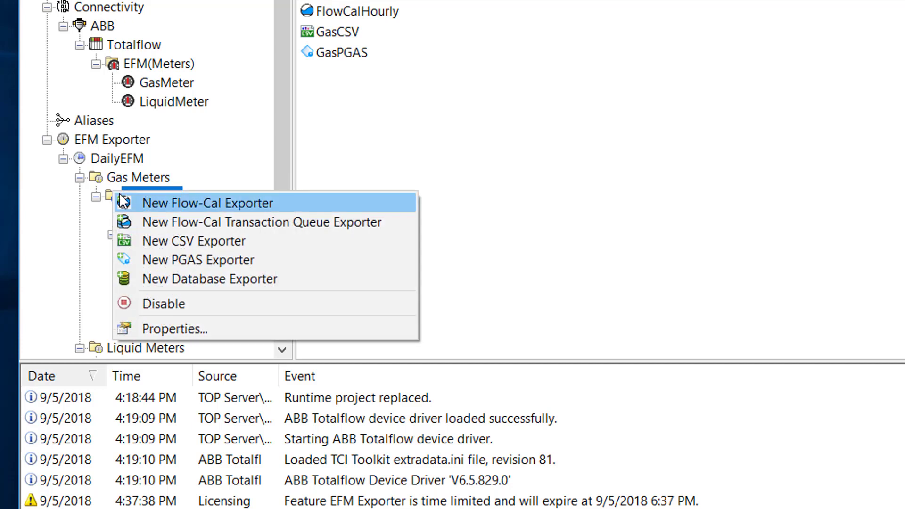
left_click(186, 281)
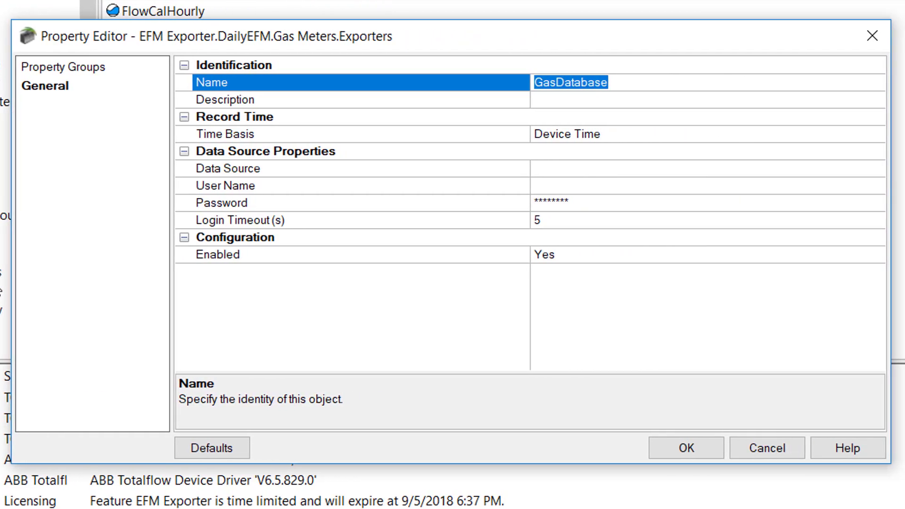
left_click(377, 100)
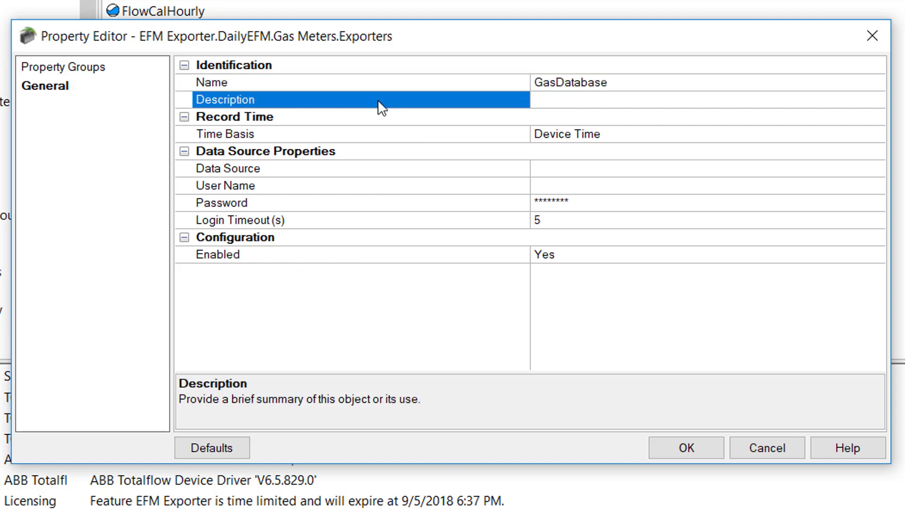
left_click(380, 129)
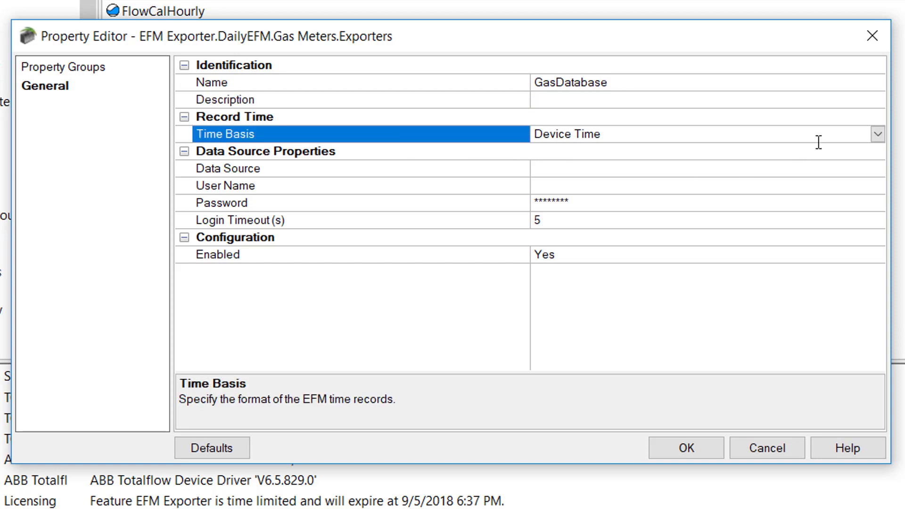
left_click(878, 134)
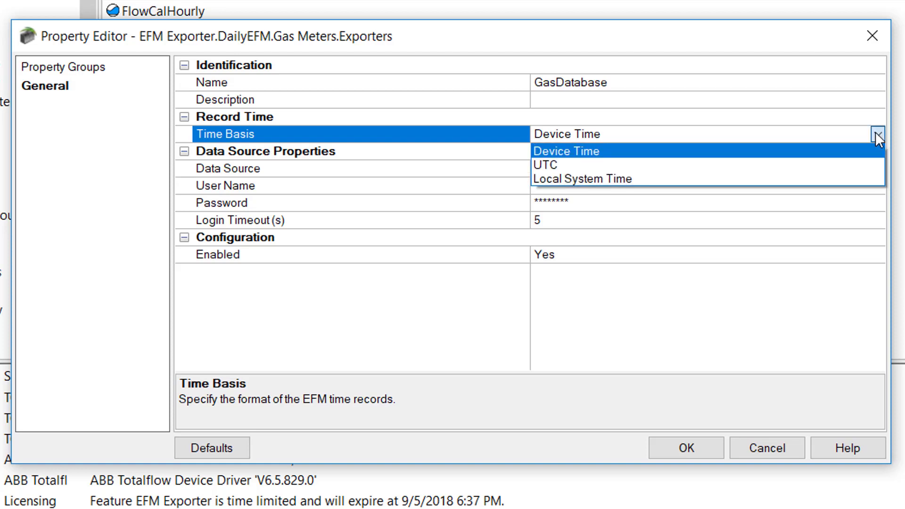
left_click(434, 138)
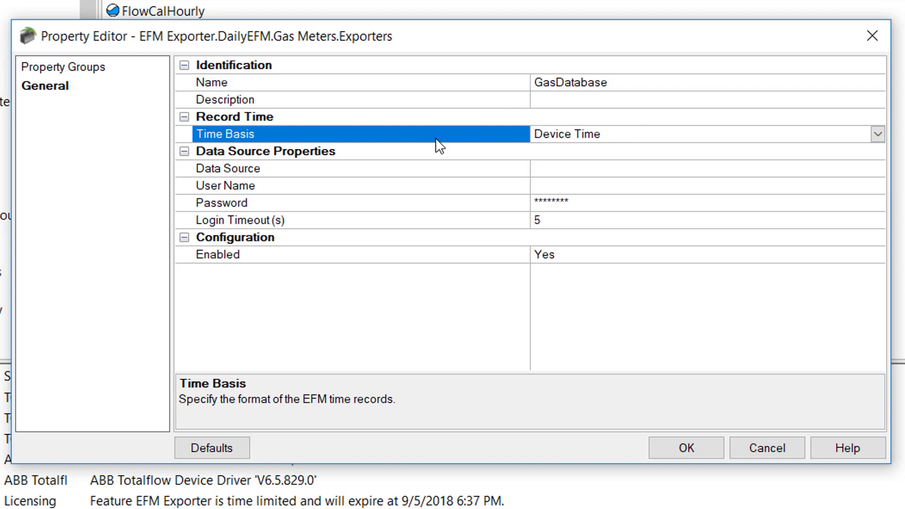
left_click(356, 162)
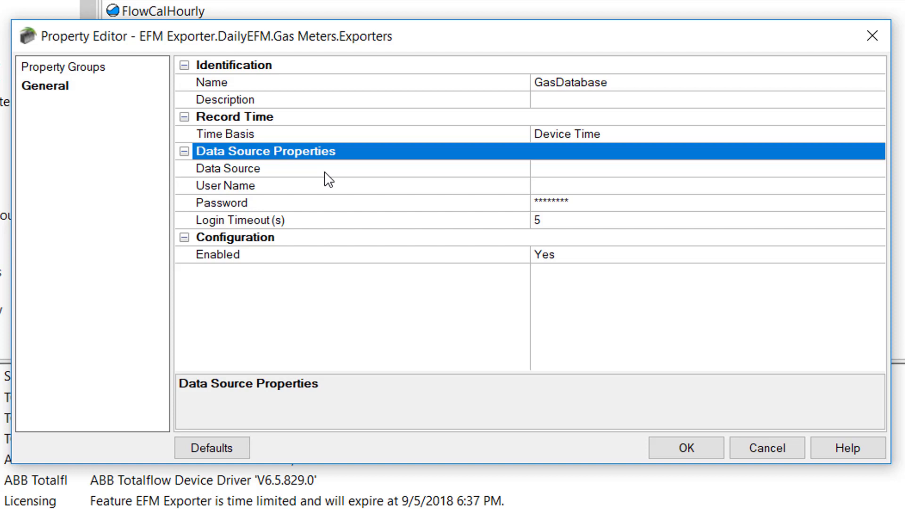
Step: Open the GasDatabase exporter's ODBC data source chooser and view the data source list showing ProcessDB
left_click(557, 169)
left_click(878, 170)
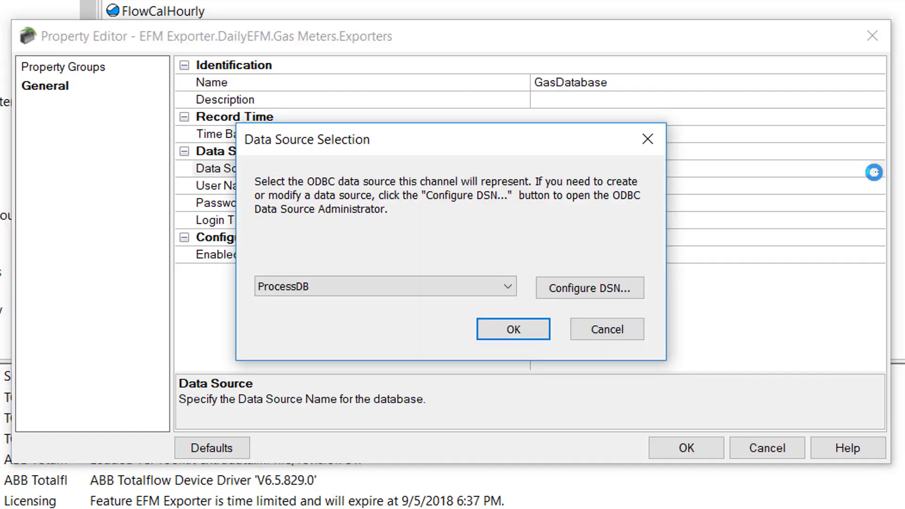
left_click(507, 290)
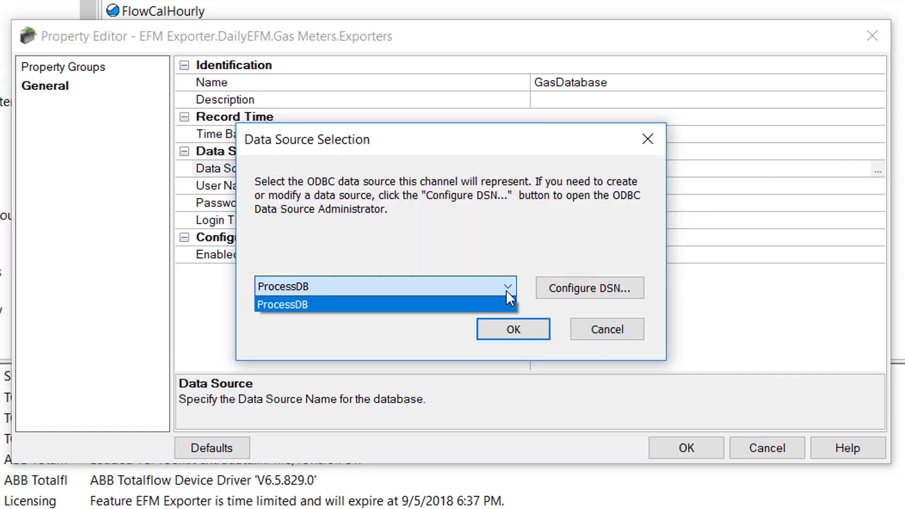
left_click(507, 291)
left_click(507, 291)
left_click(611, 293)
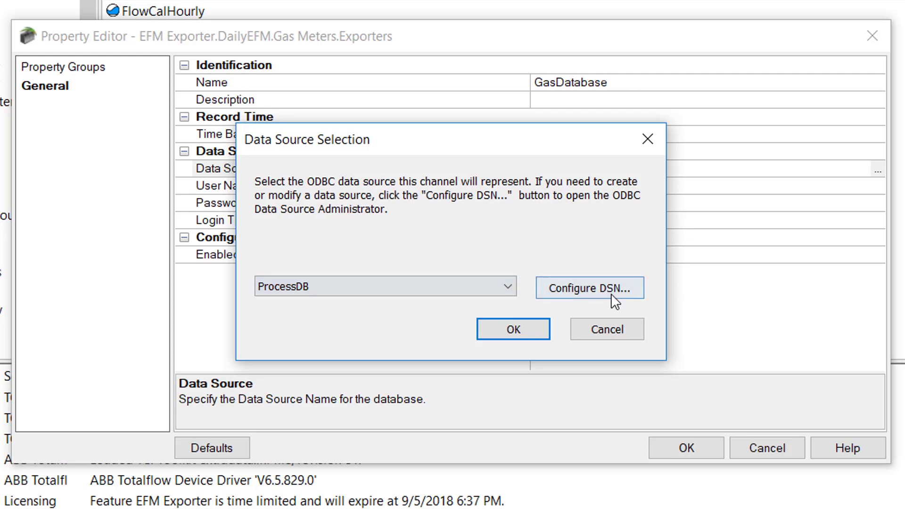
left_click(594, 289)
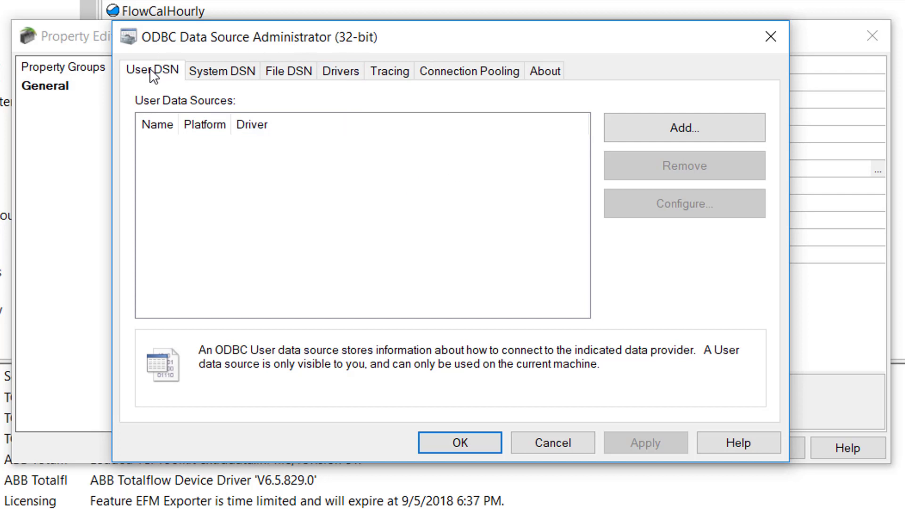
left_click(211, 76)
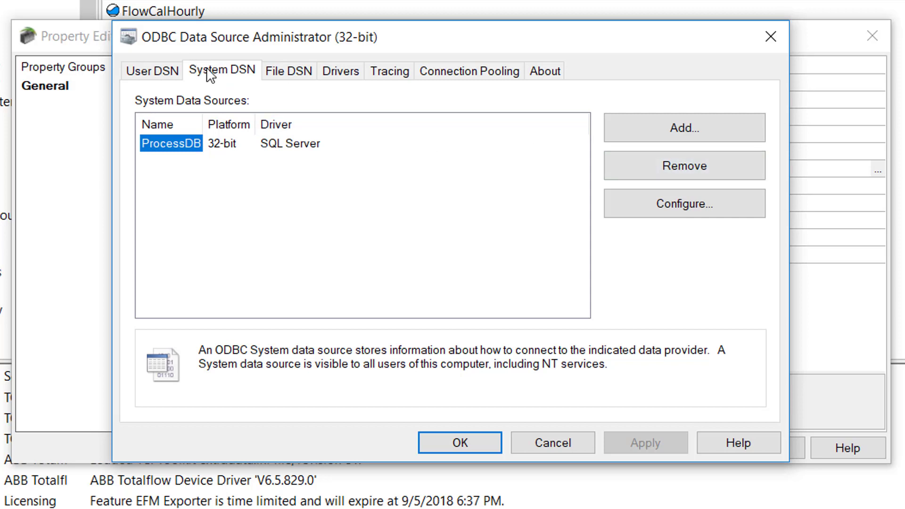
left_click(640, 133)
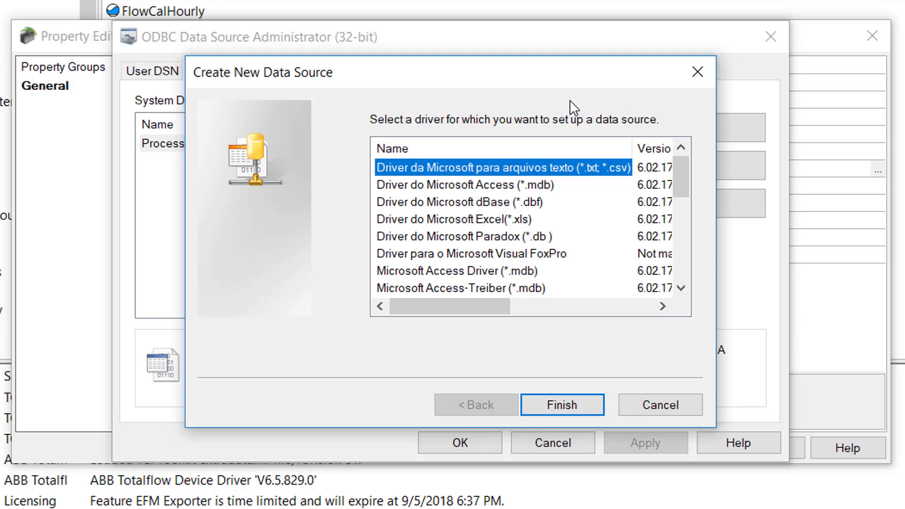
left_click(667, 407)
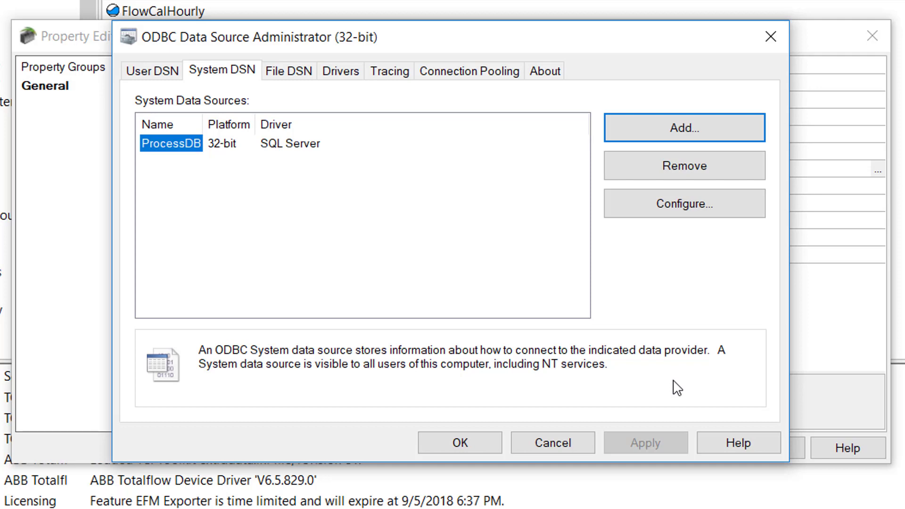
left_click(582, 443)
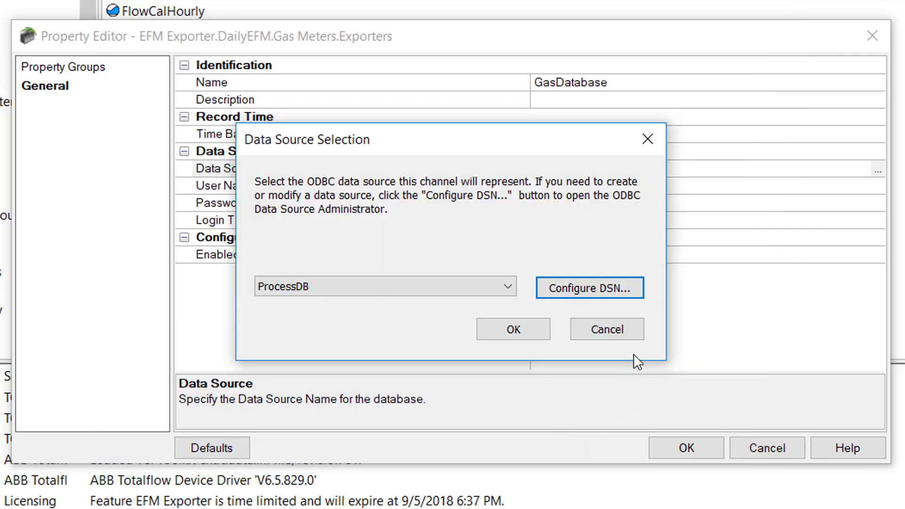
Step: Cancel the Data Source Selection dialog, leaving Data Source blank, then check Login Timeout (5 s)
left_click(608, 329)
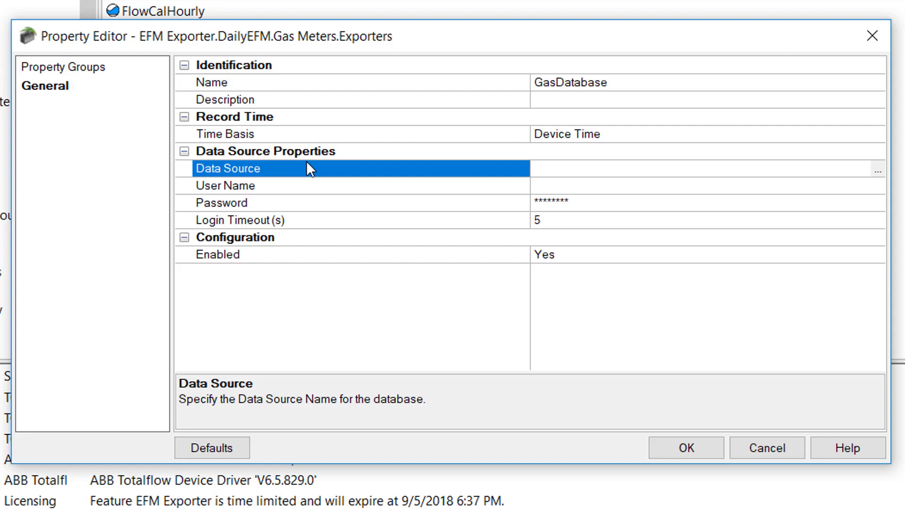
left_click(250, 221)
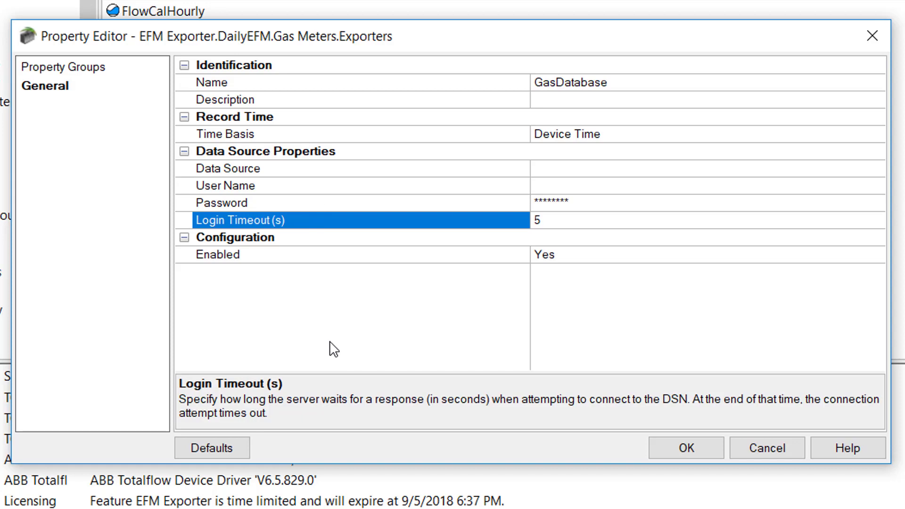
Step: Save the GasDatabase exporter settings and reveal its Config, Alarms, Events, Hourly History and Daily History tables
left_click(670, 451)
scroll(344, 113, "down", 3)
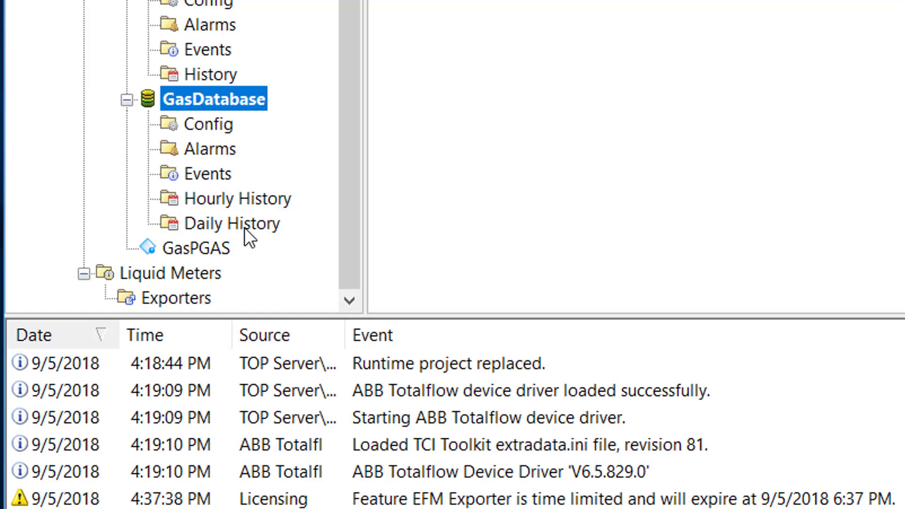
Step: Show the Config table's mappings, e.g. accumulated_volume to Accumulated Volume as REAL, btu_base as INTEGER
left_click(214, 124)
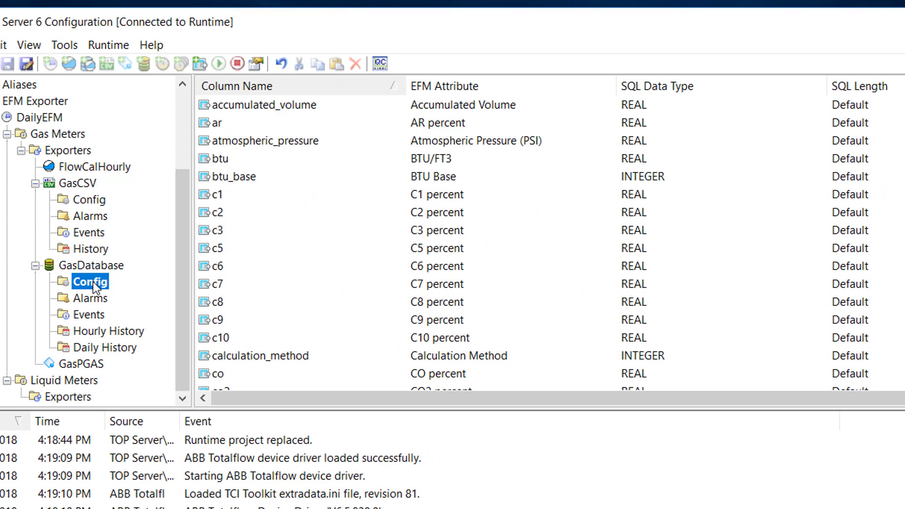
scroll(505, 141, "down", 20)
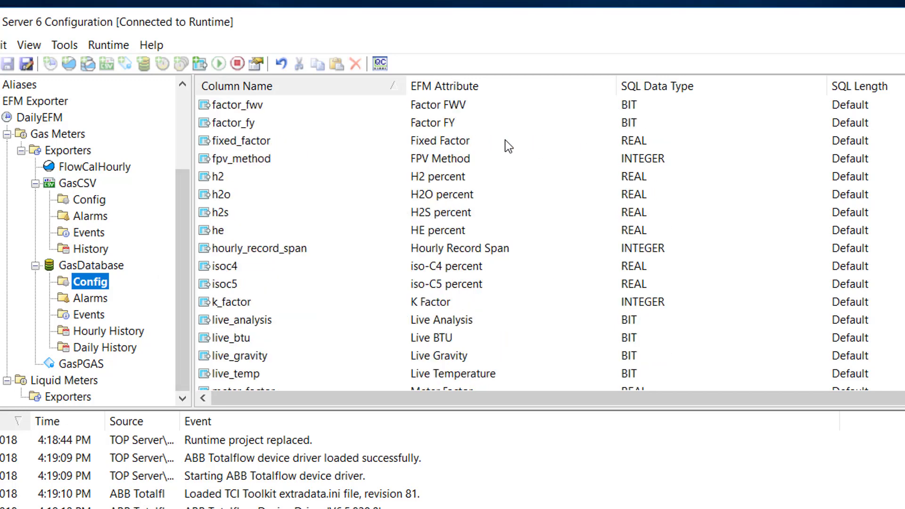
scroll(504, 142, "up", 20)
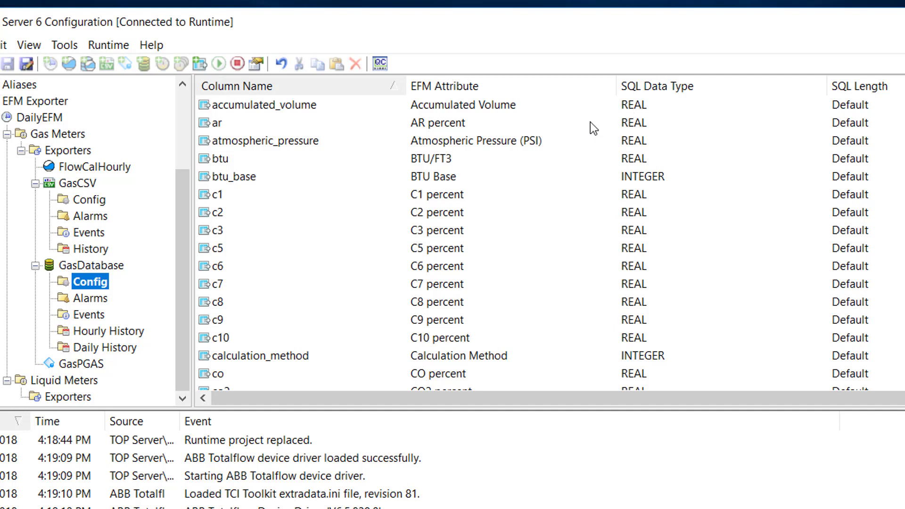
double_click(283, 107)
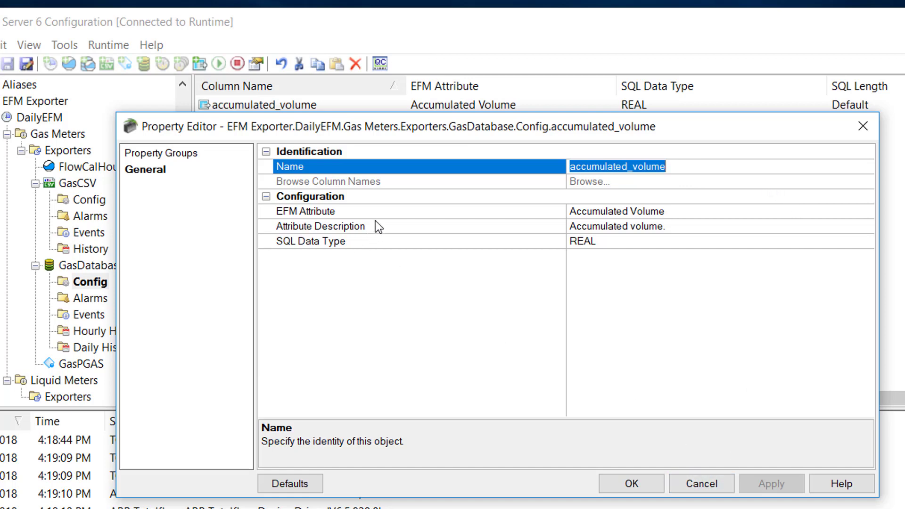
left_click(705, 485)
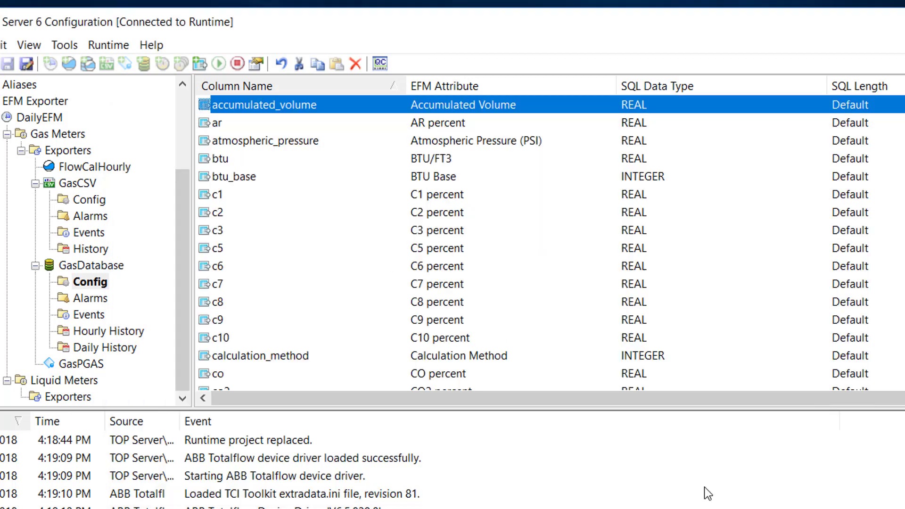
right_click(285, 109)
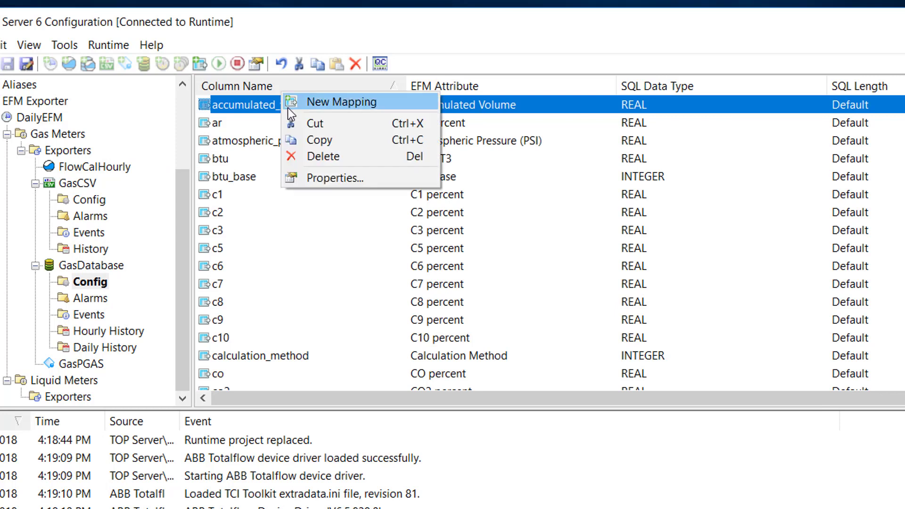
right_click(252, 107)
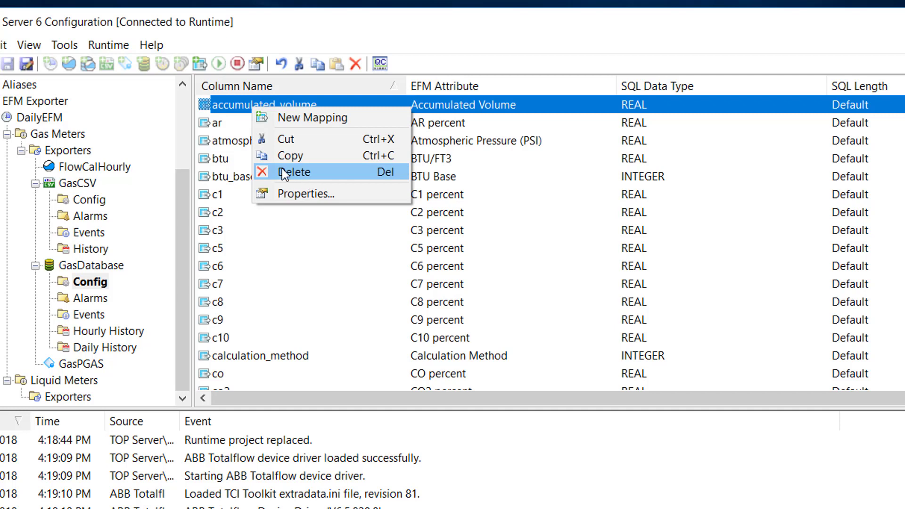
left_click(233, 110)
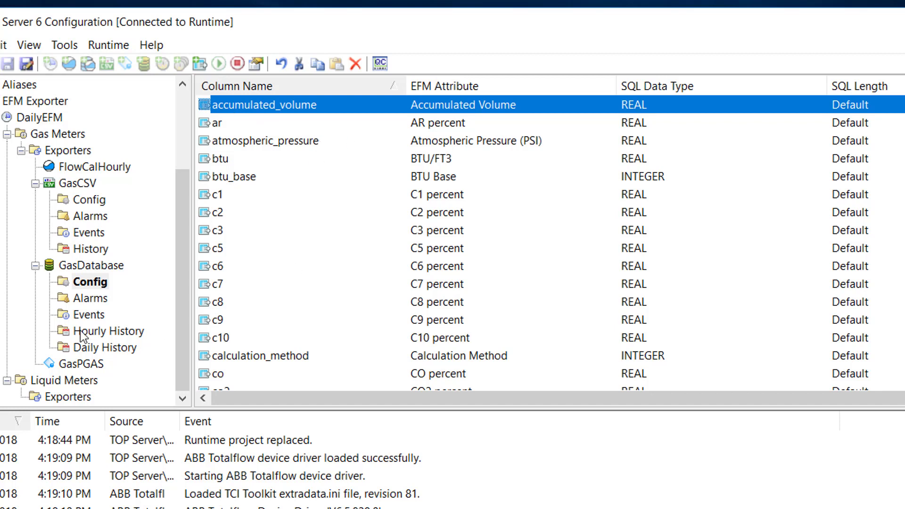
left_click(91, 299)
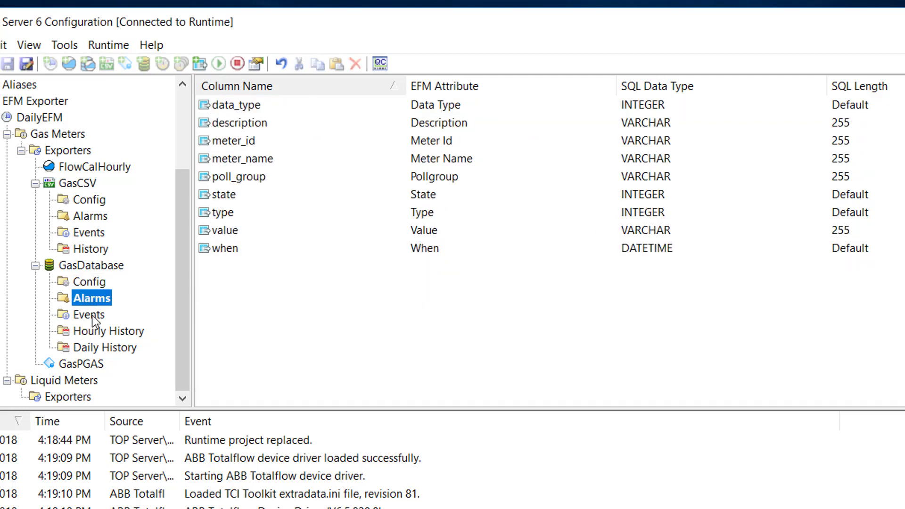
left_click(93, 318)
left_click(90, 331)
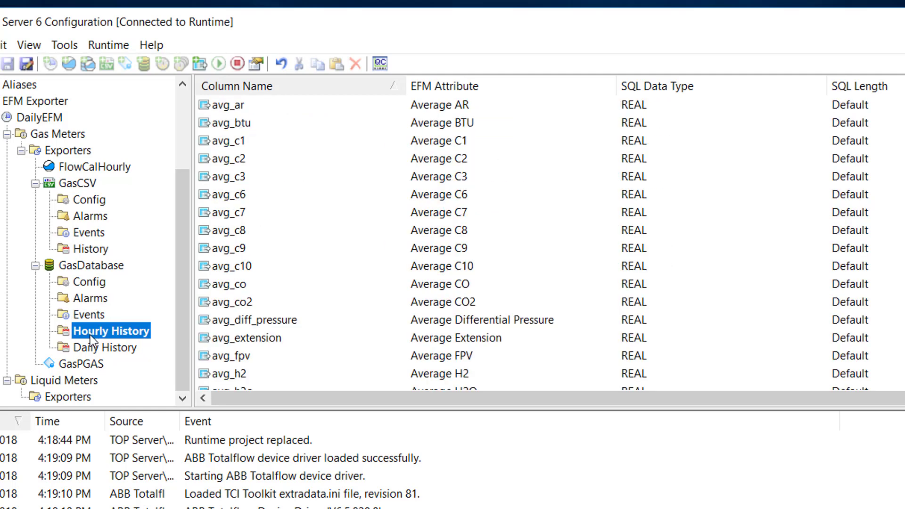
left_click(90, 347)
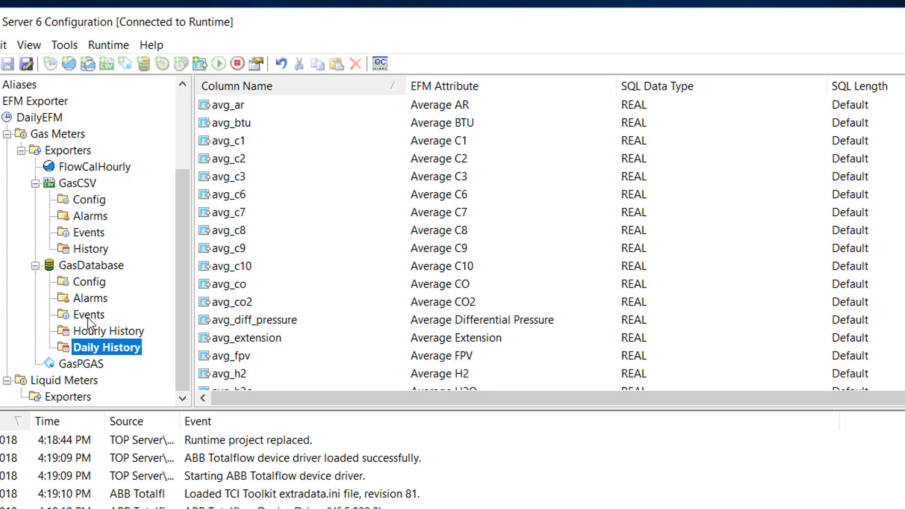
left_click(90, 284)
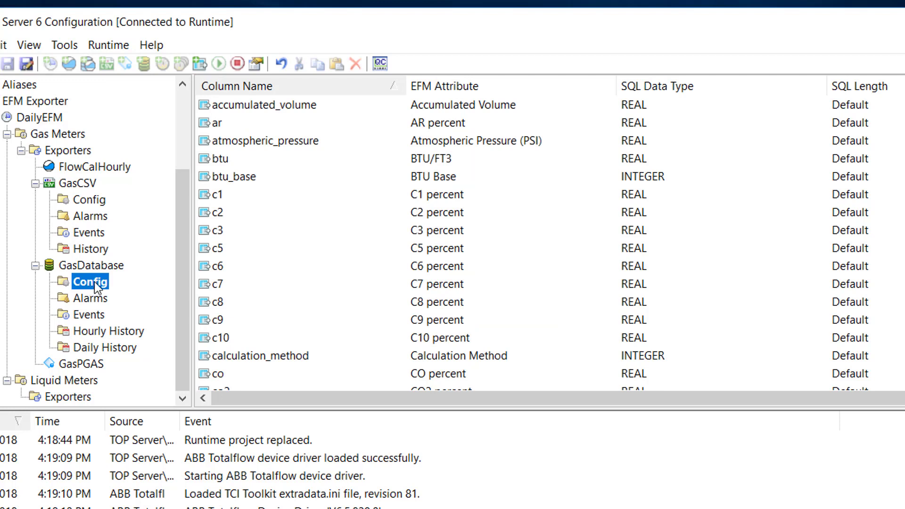
double_click(100, 280)
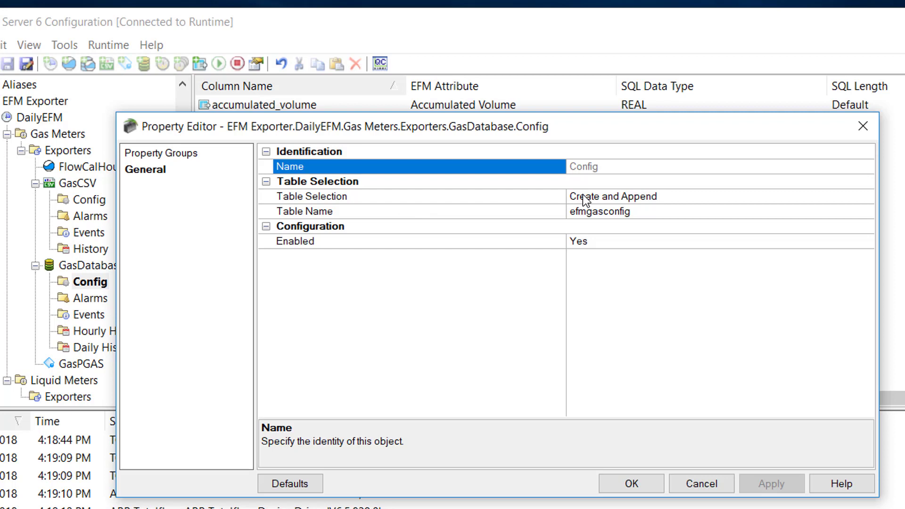
left_click(781, 198)
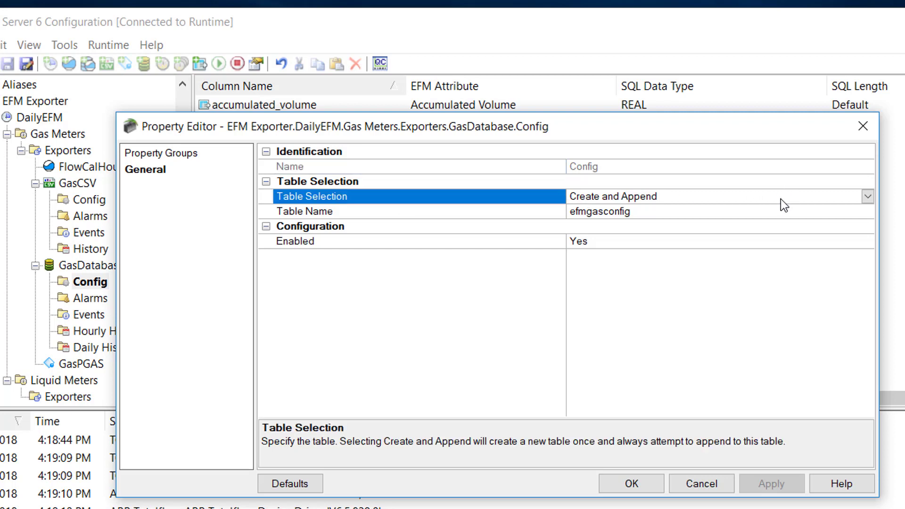
left_click(867, 198)
left_click(862, 201)
left_click(454, 212)
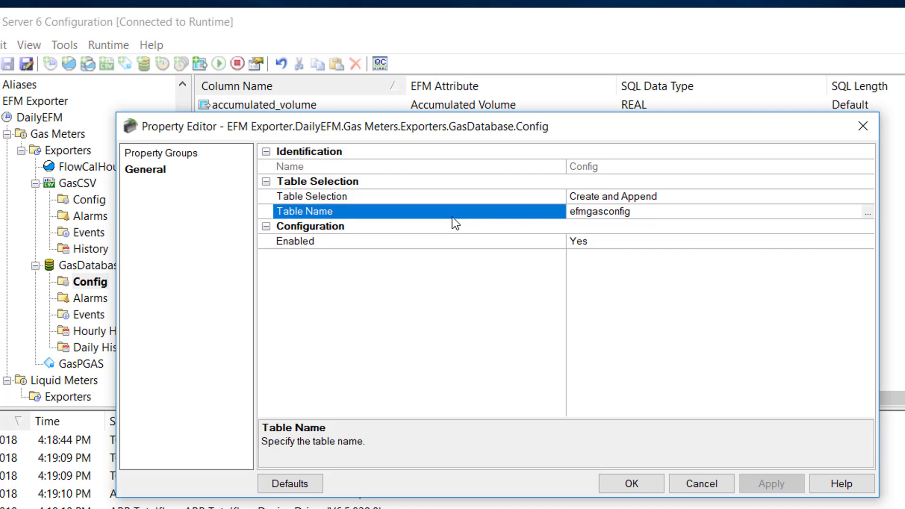
left_click(414, 240)
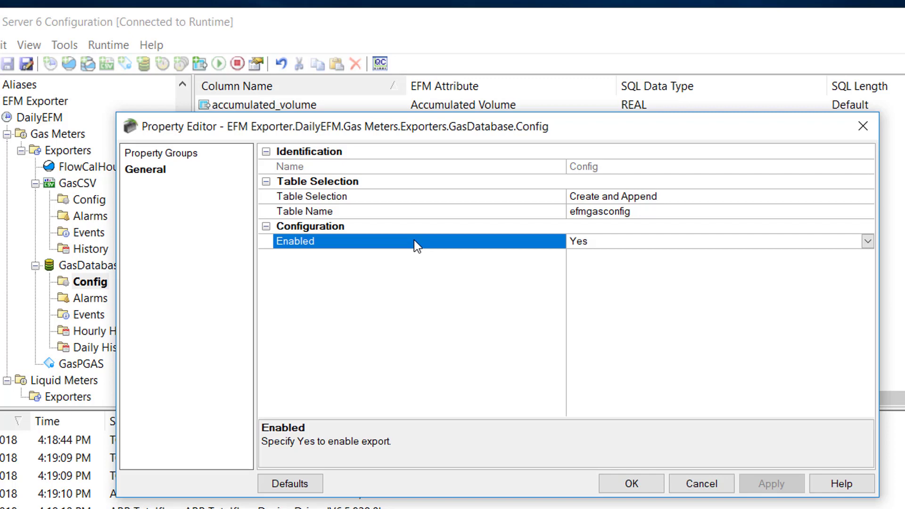
left_click(702, 484)
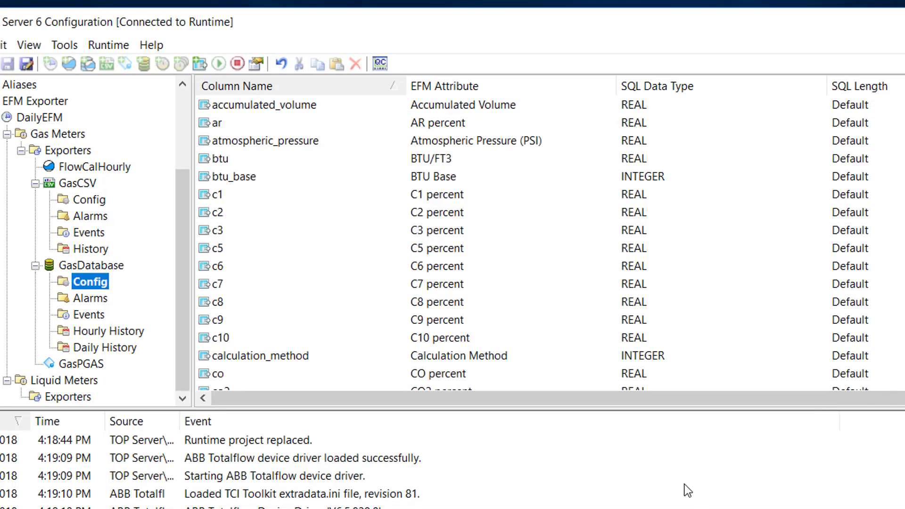
Step: Review the Alarms and Events table settings without making changes
double_click(94, 300)
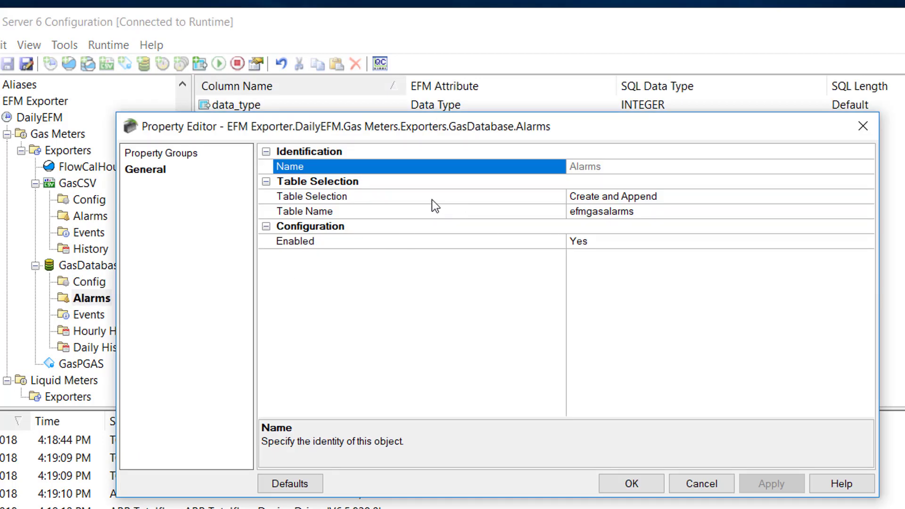
left_click(703, 484)
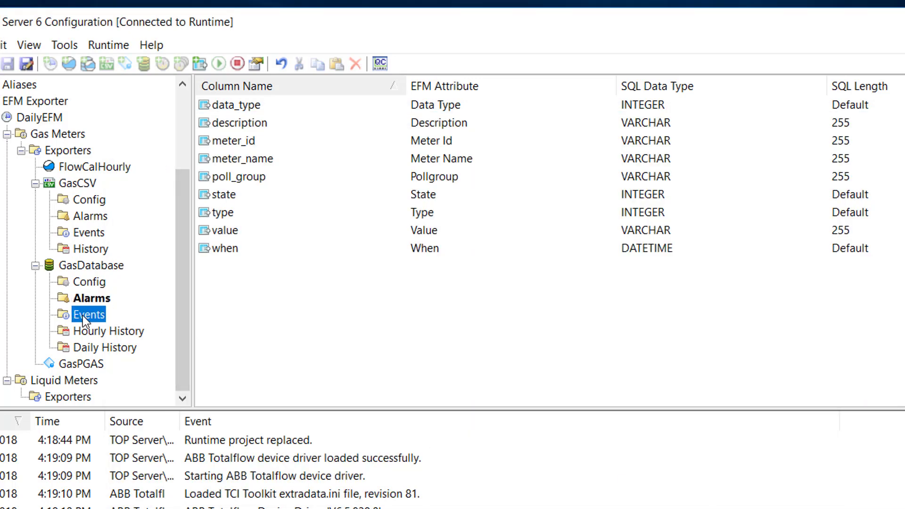
double_click(83, 315)
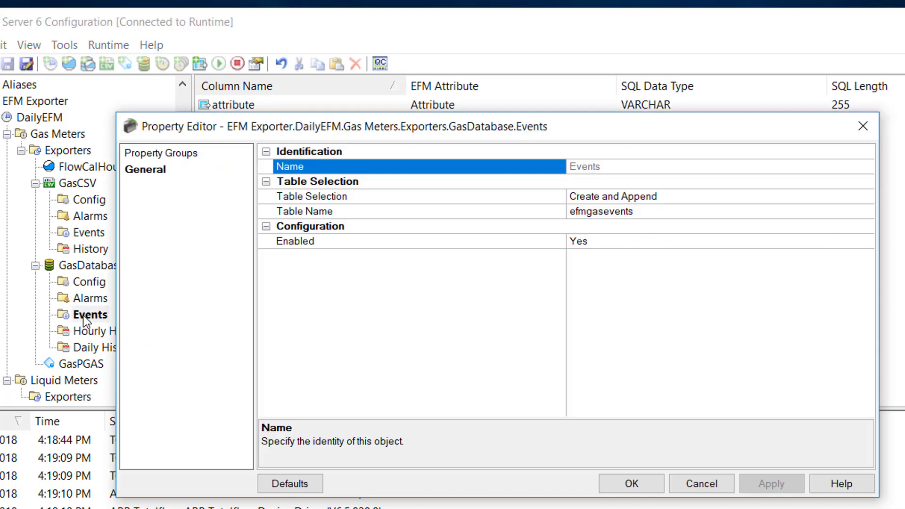
left_click(701, 485)
Step: Review the Hourly History and Daily History settings unchanged, leaving Daily History (efmgasdailyhistory) selected
double_click(119, 332)
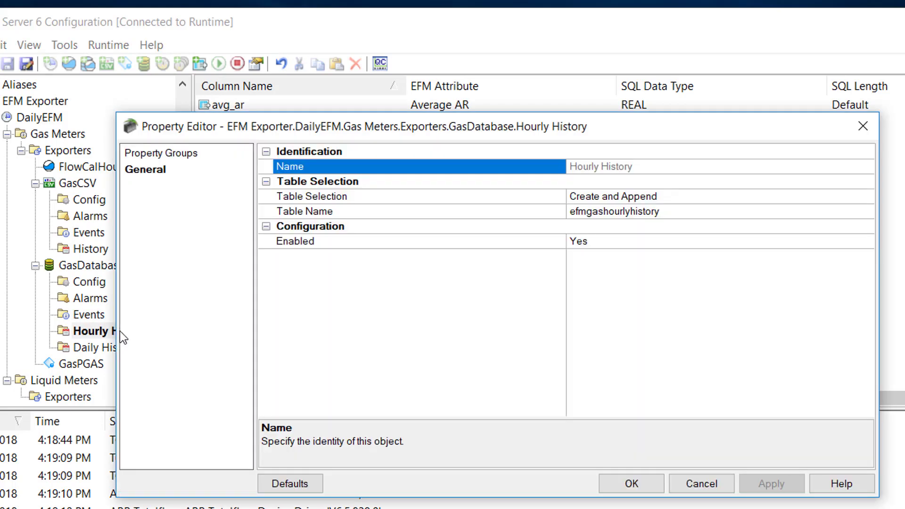
left_click(693, 485)
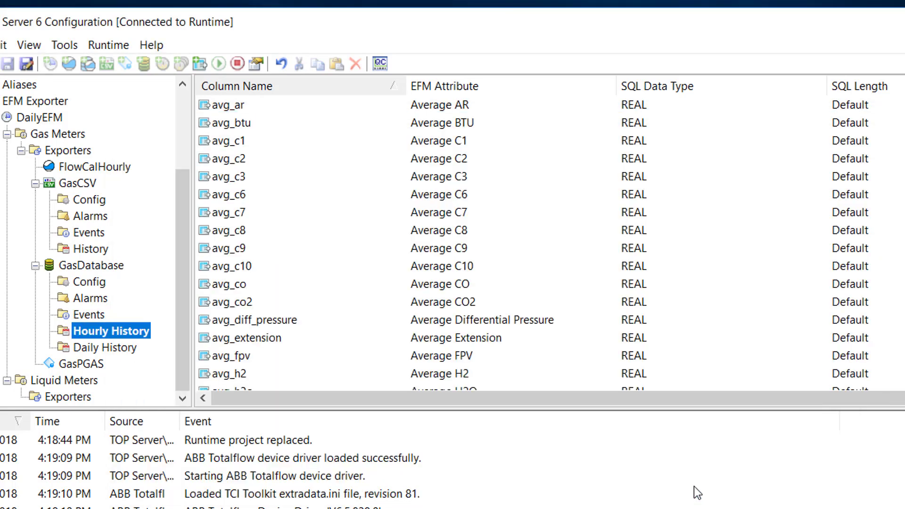
left_click(695, 491)
double_click(124, 354)
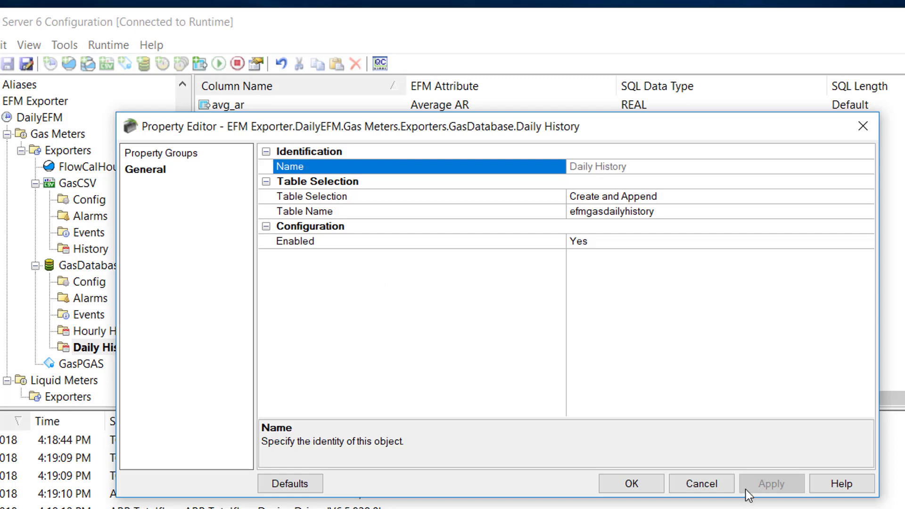
left_click(701, 484)
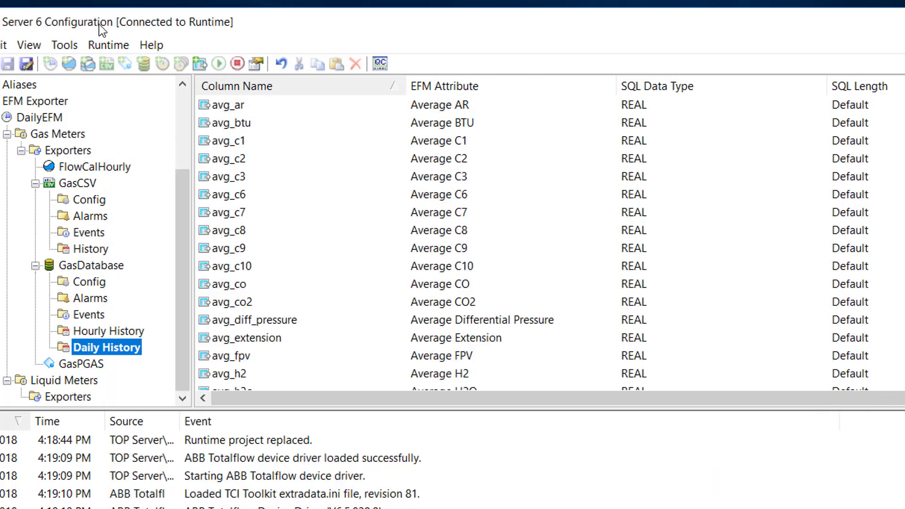